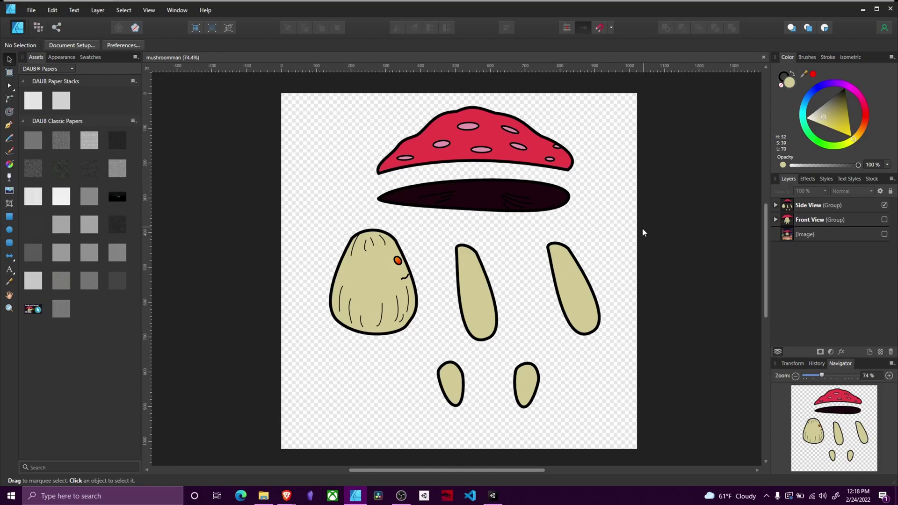
Step: Examine the color format, color profile and transparent background options in the mushroomman document's setup
mouse_move(632, 242)
middle_mouse_down()
mouse_move(618, 245)
mouse_move(624, 237)
middle_mouse_up()
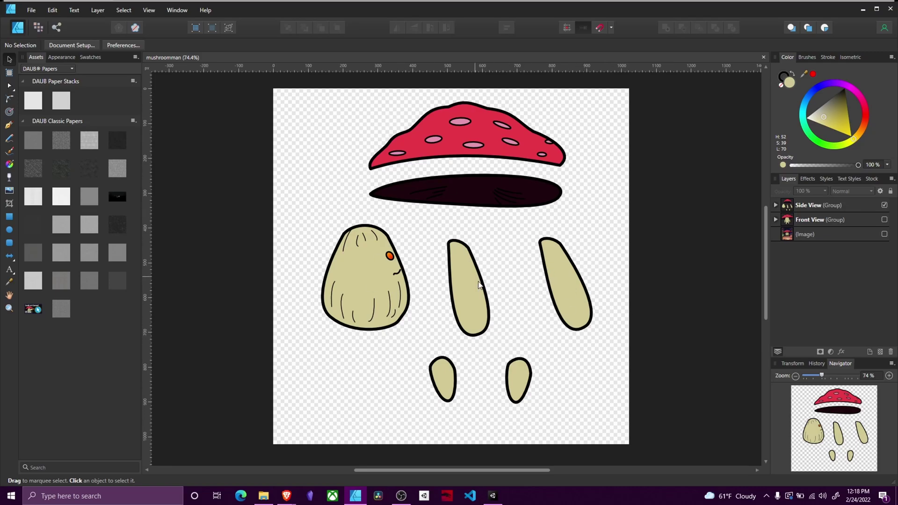
left_click(361, 280)
left_click(507, 293)
left_click(82, 46)
left_click(437, 220)
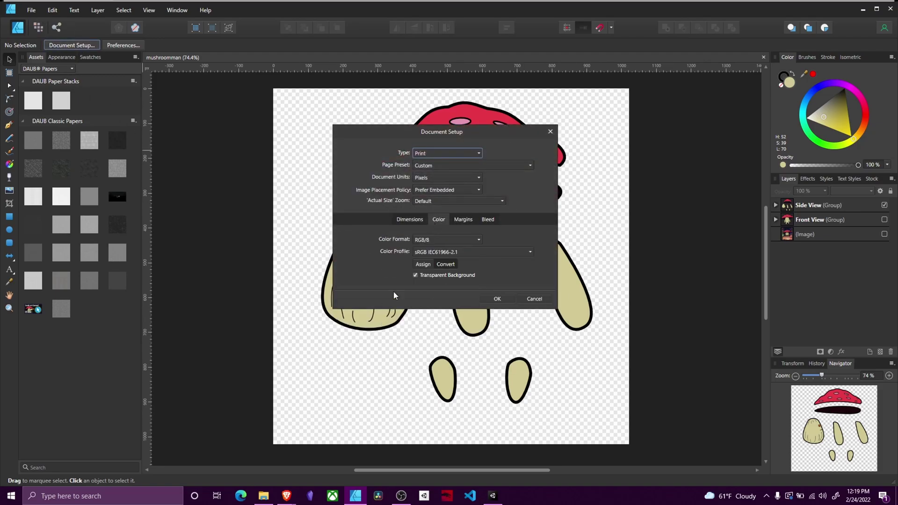
left_click(535, 299)
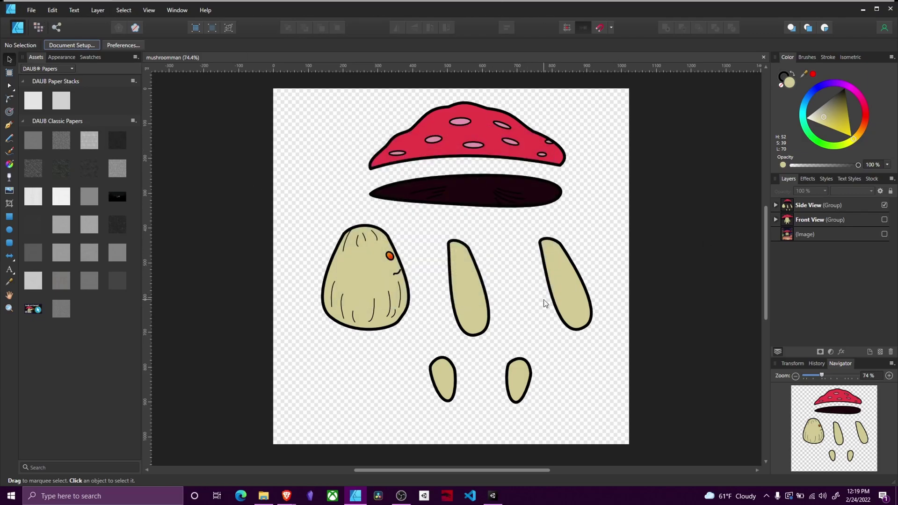
Step: Switch to Unity and import the mushroomman rigged exploded image as a new asset into the Art folder
left_click(492, 495)
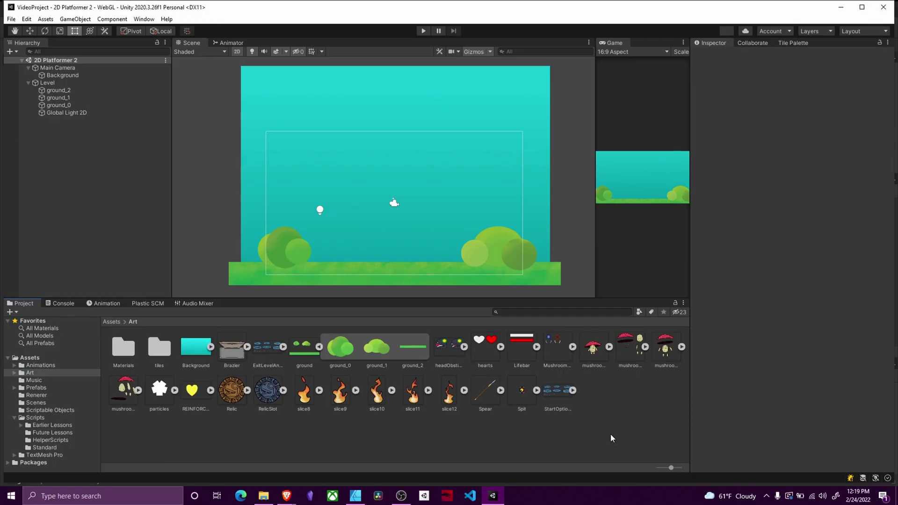
right_click(618, 398)
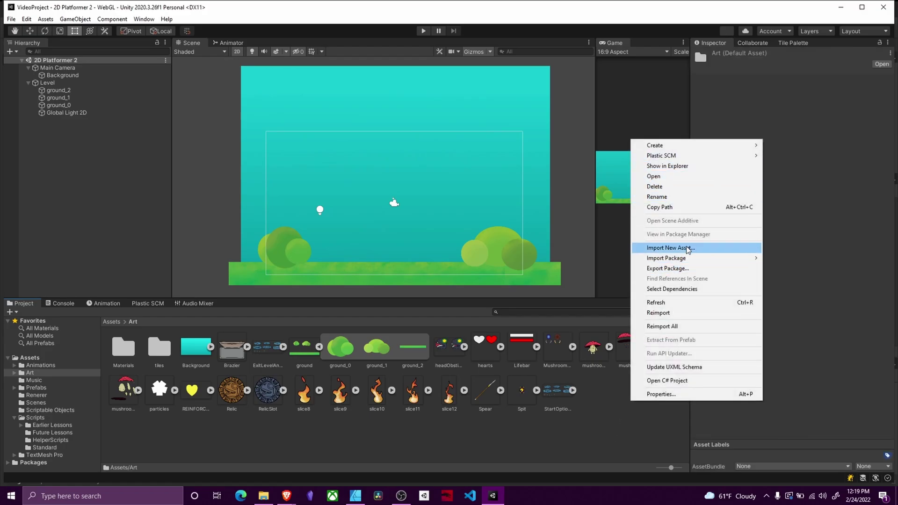
left_click(670, 248)
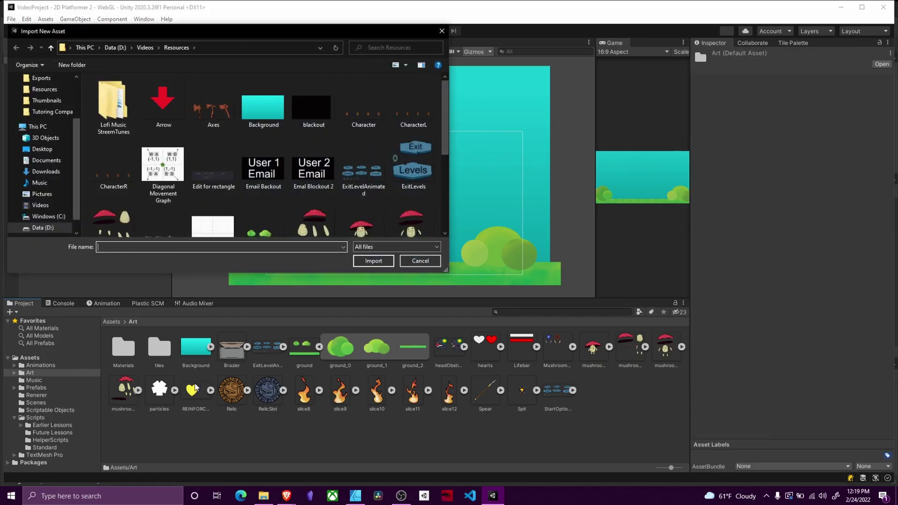
scroll(280, 150, "down", 2)
double_click(319, 117)
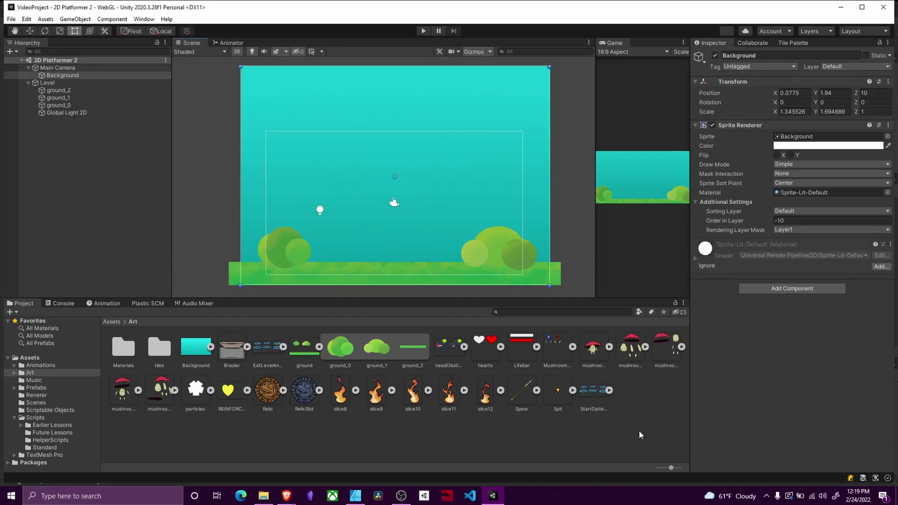
Step: Set Pixels Per Unit of the mushroomman rigged exploded texture to 1024 and open it in the Sprite Editor with the settings applied
left_click(160, 392)
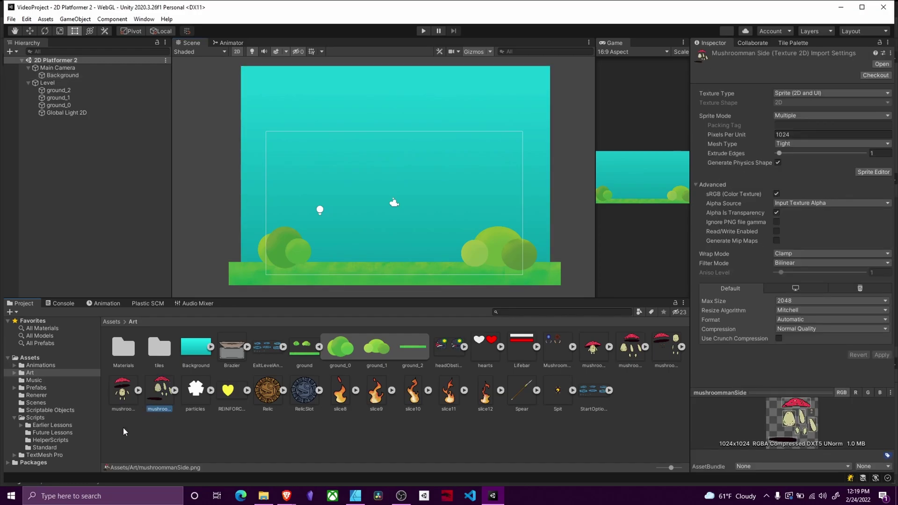
left_click(632, 362)
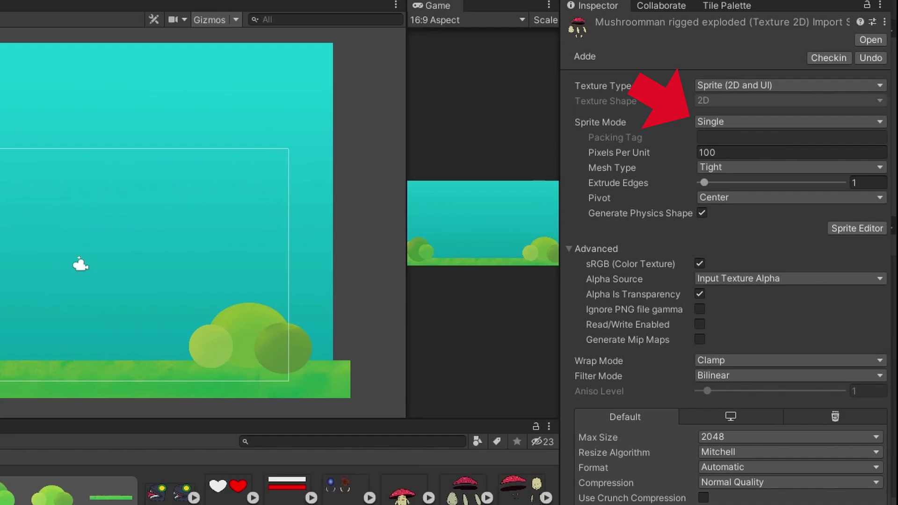
left_click(725, 152)
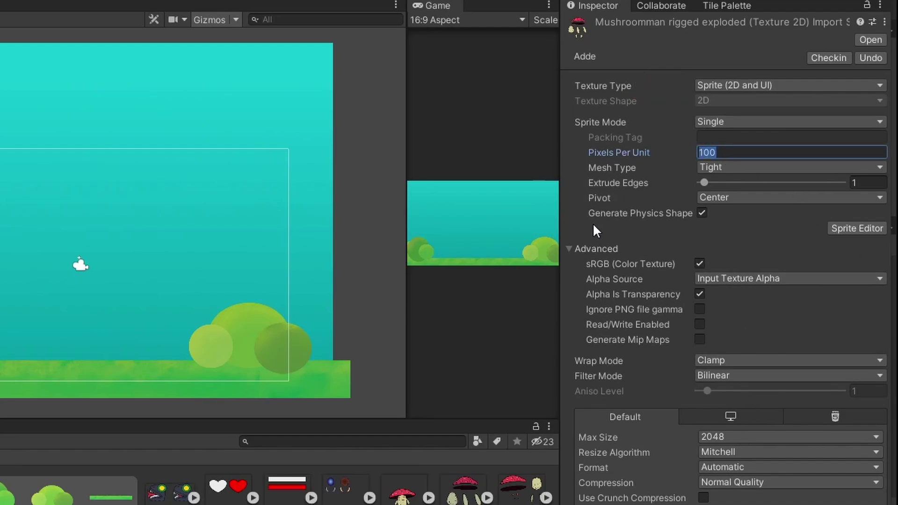
type("1024")
left_click(856, 228)
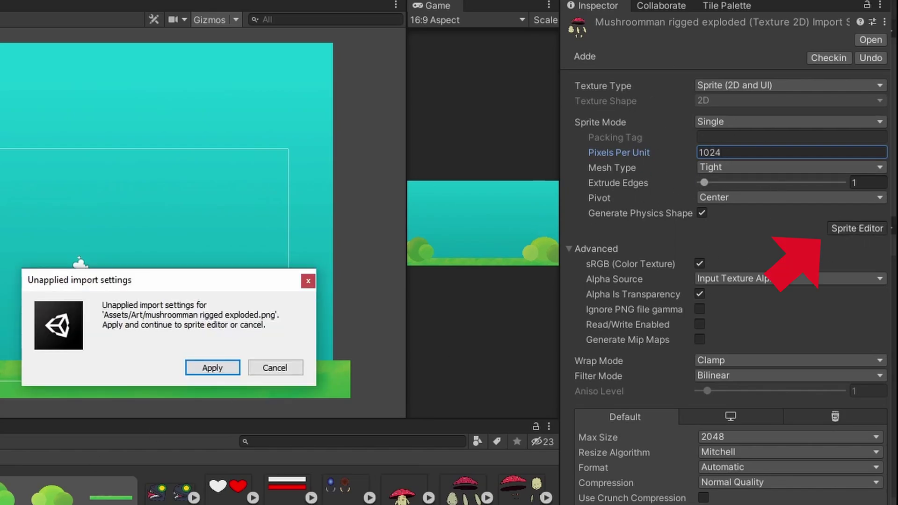
left_click(211, 368)
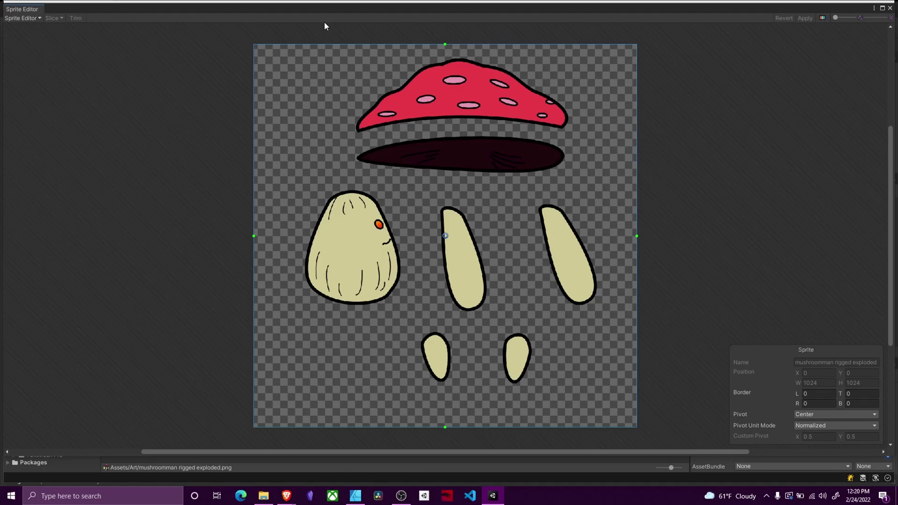
Step: Review the 2D IK, 2D Sprite and 2D PSD Importer packages in the Package Manager
left_click_drag(851, 9, 859, 72)
left_click(143, 19)
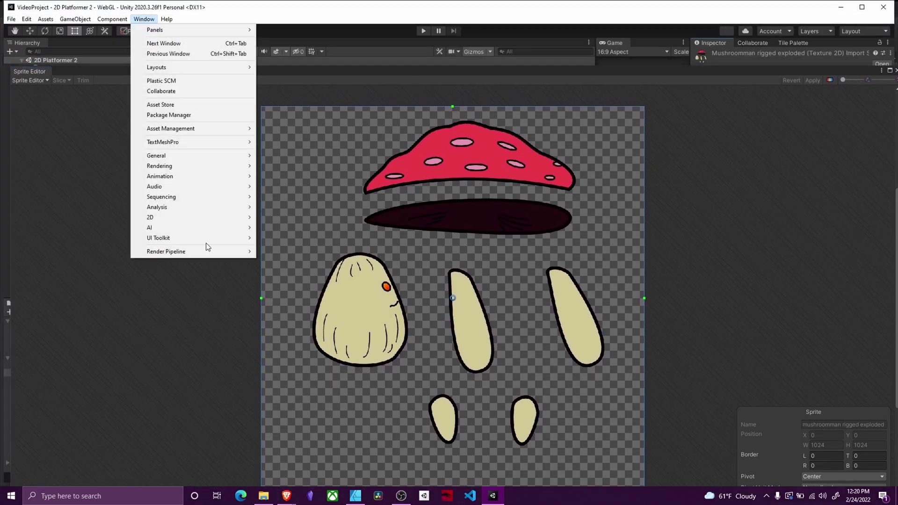
left_click(208, 118)
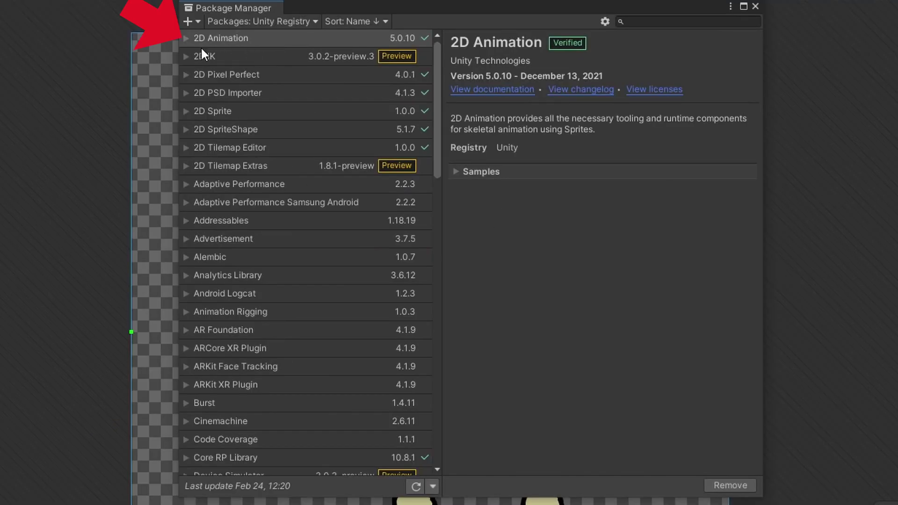
left_click(206, 56)
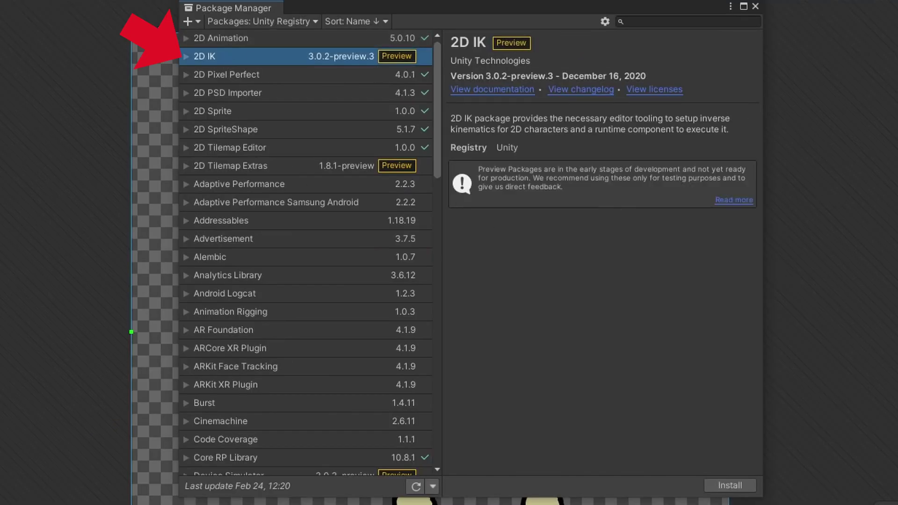
left_click(239, 113)
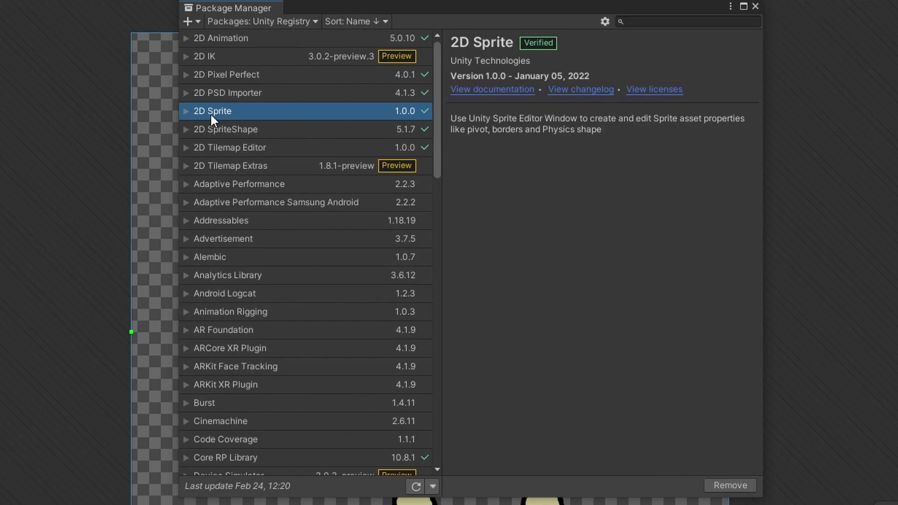
left_click(262, 92)
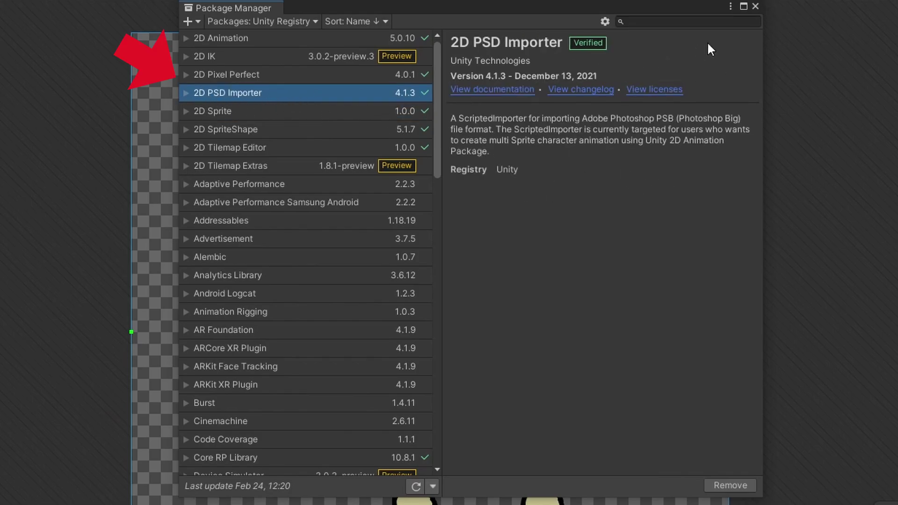
left_click(755, 6)
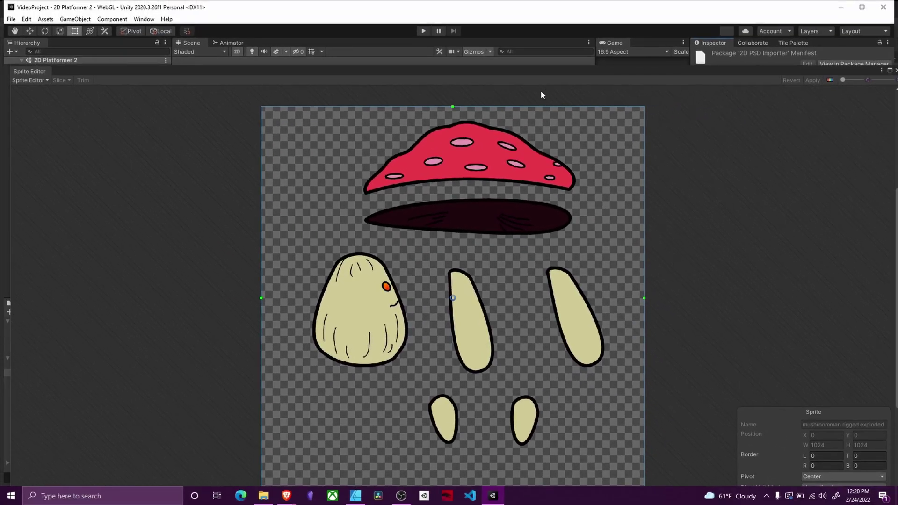
Step: Change the Sprite Editor to Skinning Editor mode for the mushroom sprite and activate Create Bone
double_click(558, 74)
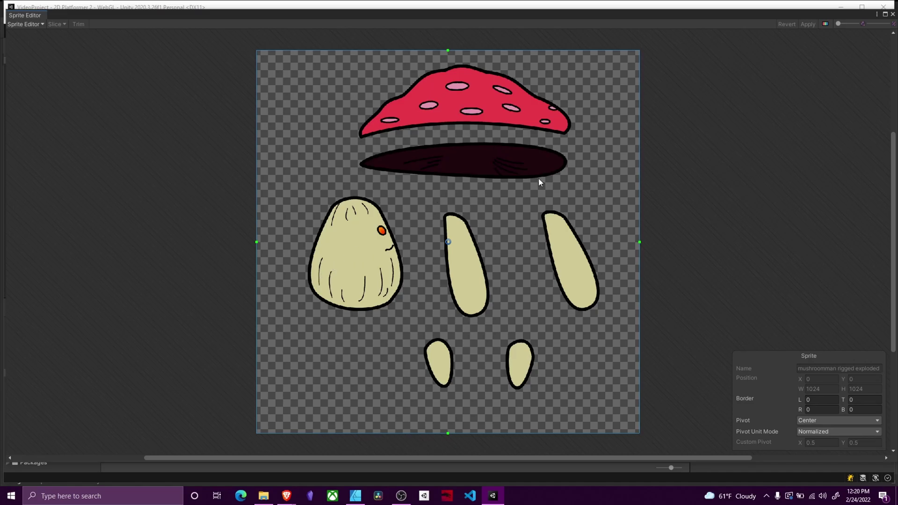
scroll(515, 197, "up", 1)
scroll(512, 213, "down", 1)
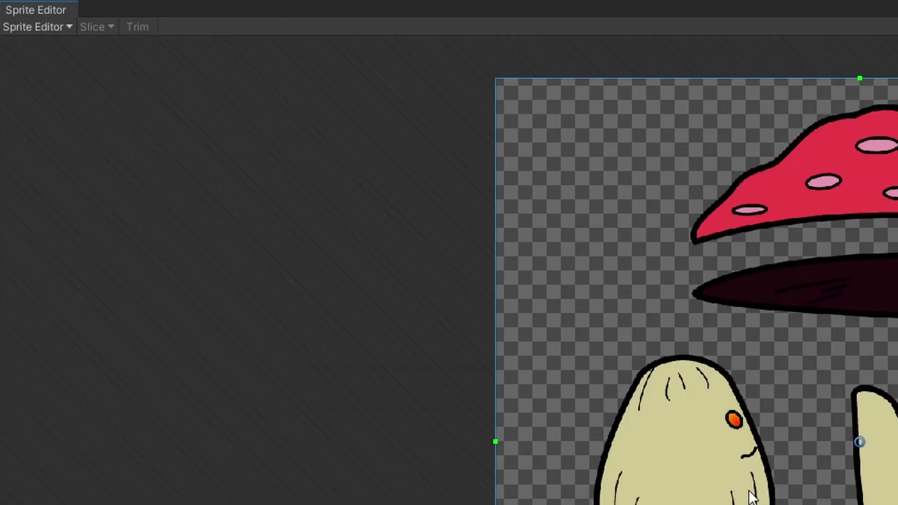
left_click(68, 28)
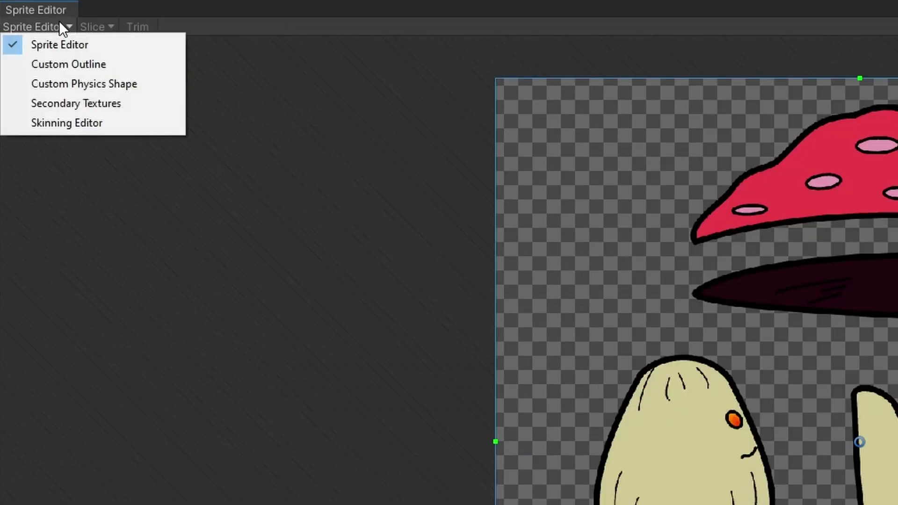
left_click(107, 132)
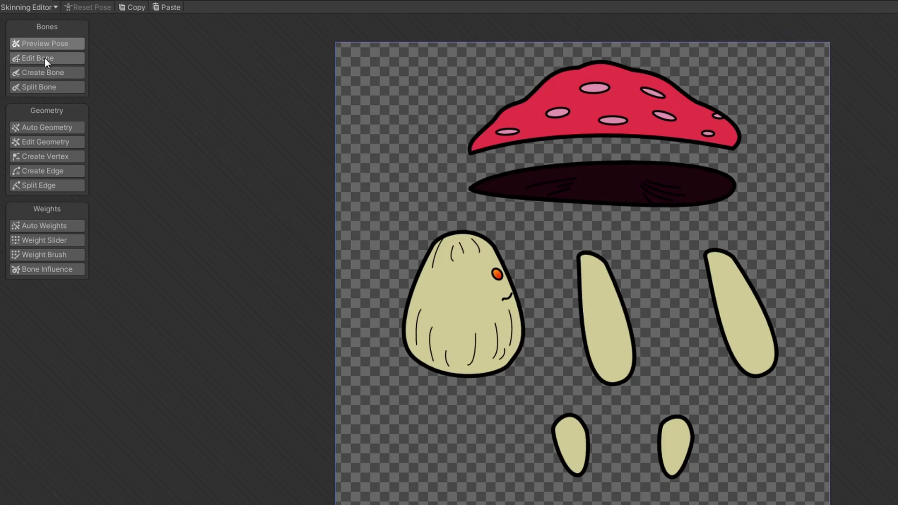
left_click(46, 73)
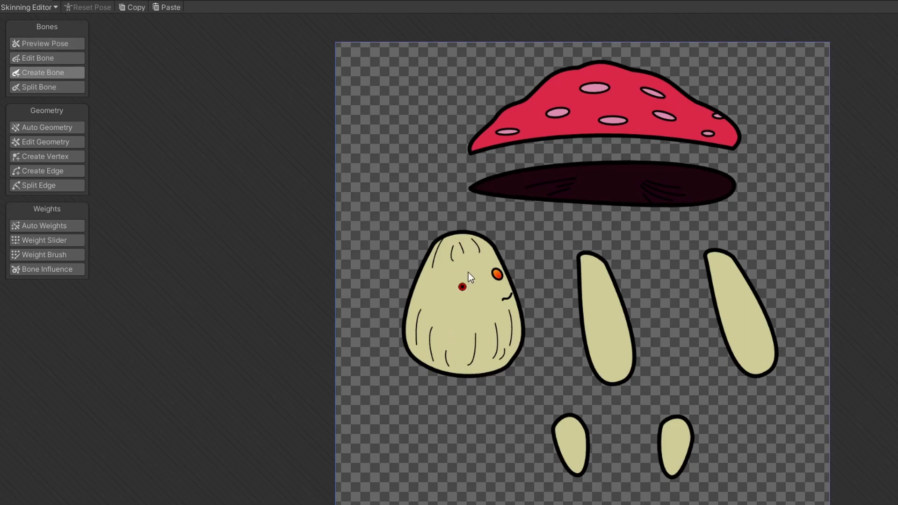
left_click(778, 141)
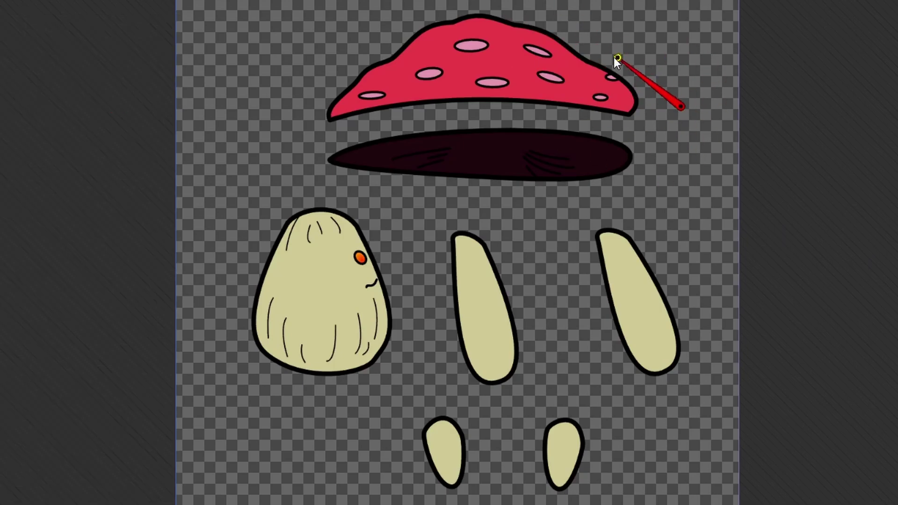
left_click(616, 57)
left_click(542, 223)
left_click(470, 21)
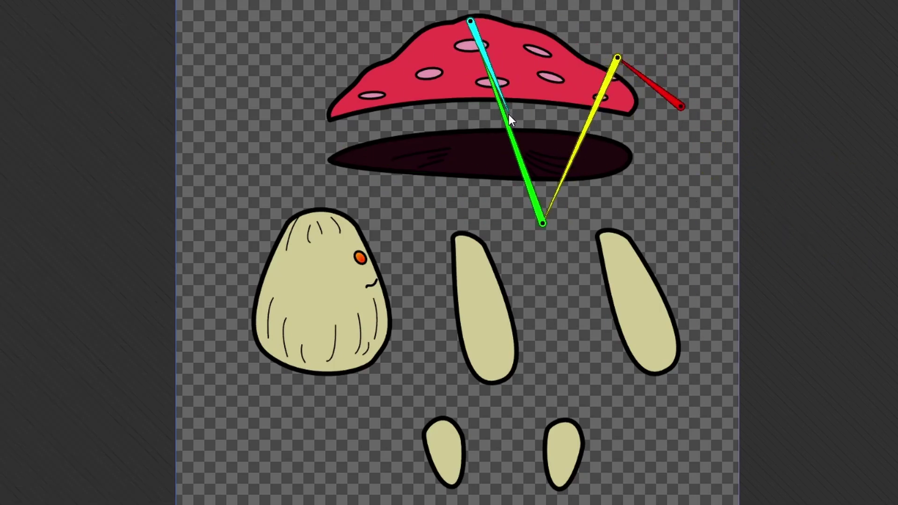
key("ctrl+z")
key("ctrl+z")
key("ctrl+z")
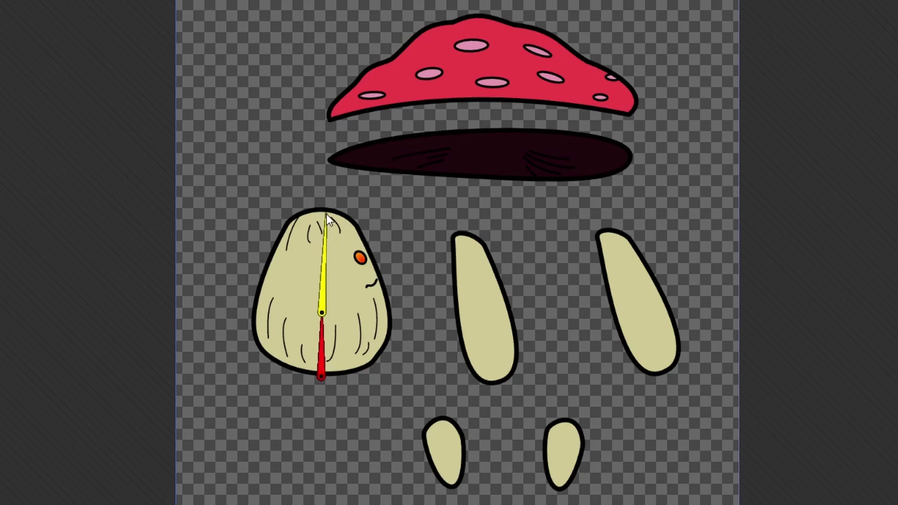
Step: Create two chained bones up the body, plus one bone in the gills and one in the cap branching from the upper body bone
right_click(444, 163)
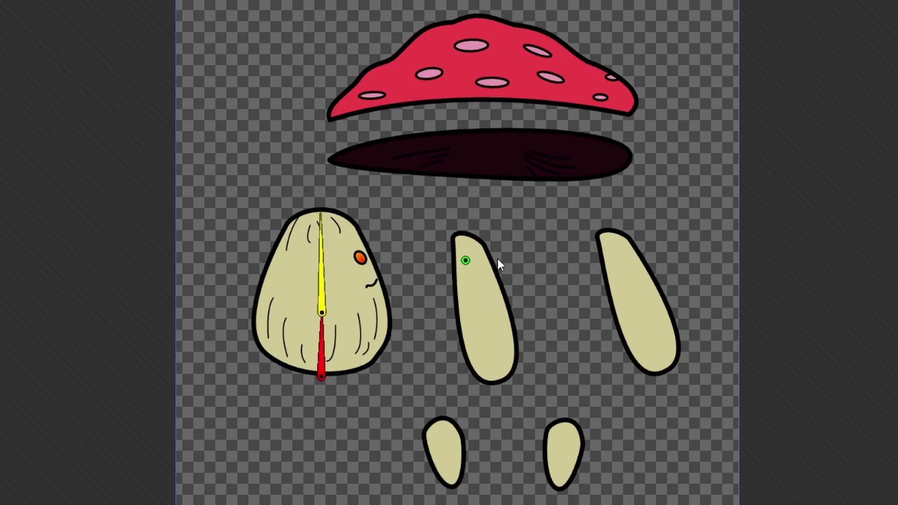
left_click(319, 263)
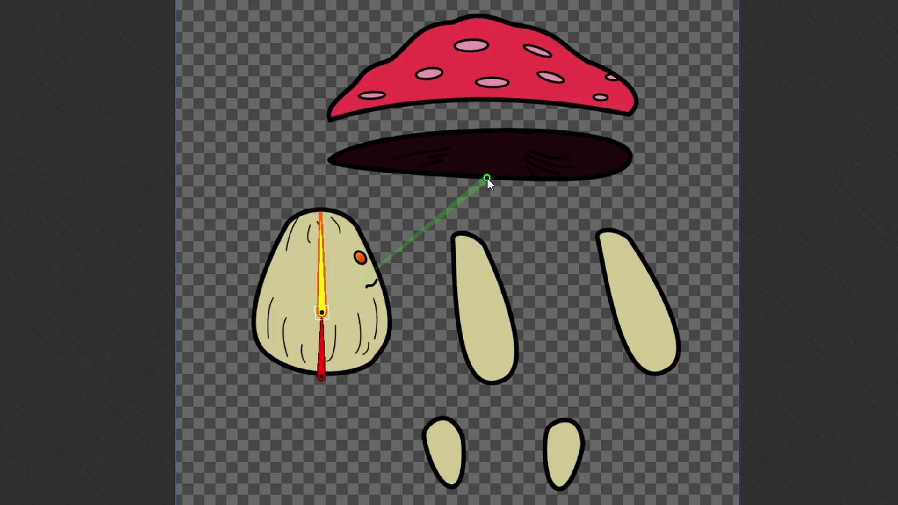
left_click_drag(490, 155, 486, 129)
left_click_drag(470, 54, 469, 0)
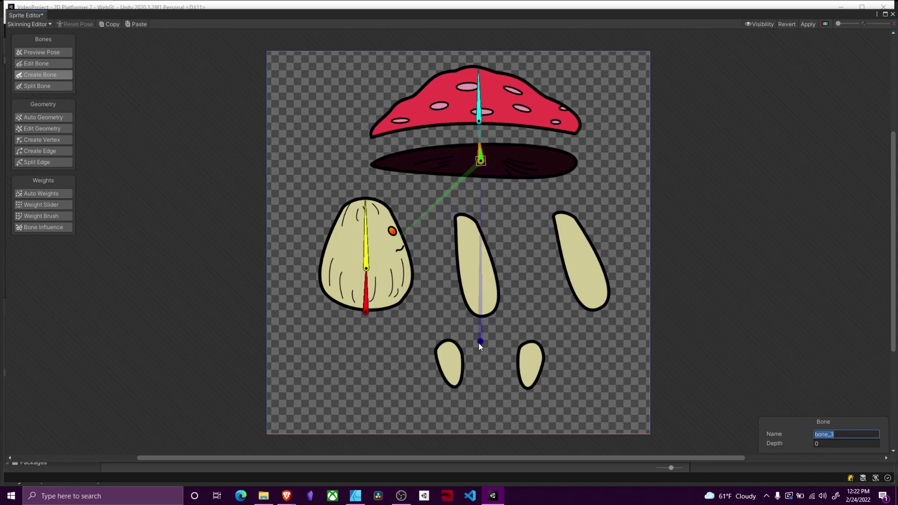
Step: Create a chain of three bones down the middle arm, branching from the upper body bone
left_click(365, 245)
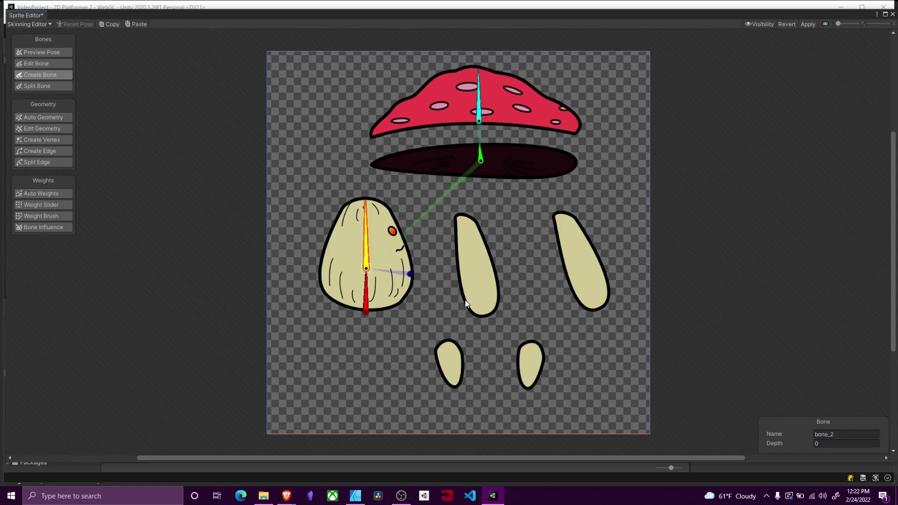
left_click(365, 267)
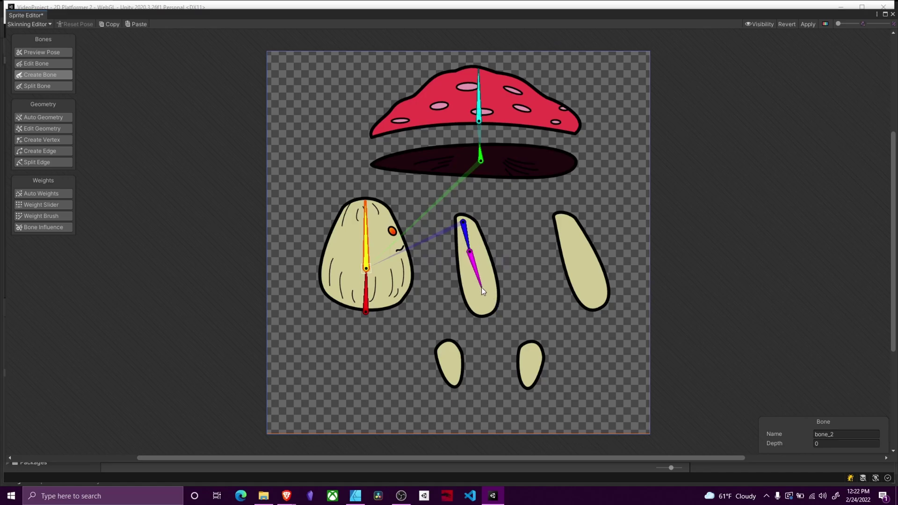
left_click(476, 281)
left_click(482, 308)
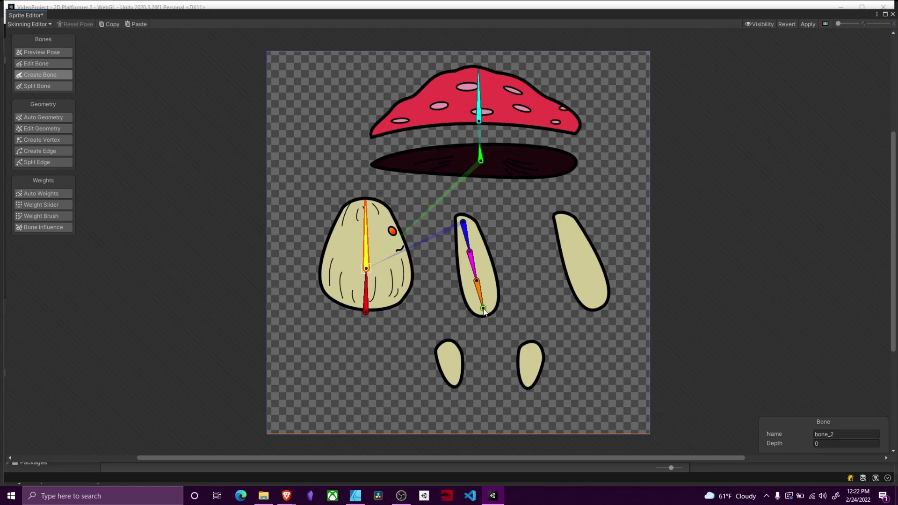
Step: Create a chain of three bones down the rightmost arm, parented to the upper body bone
left_click(561, 219)
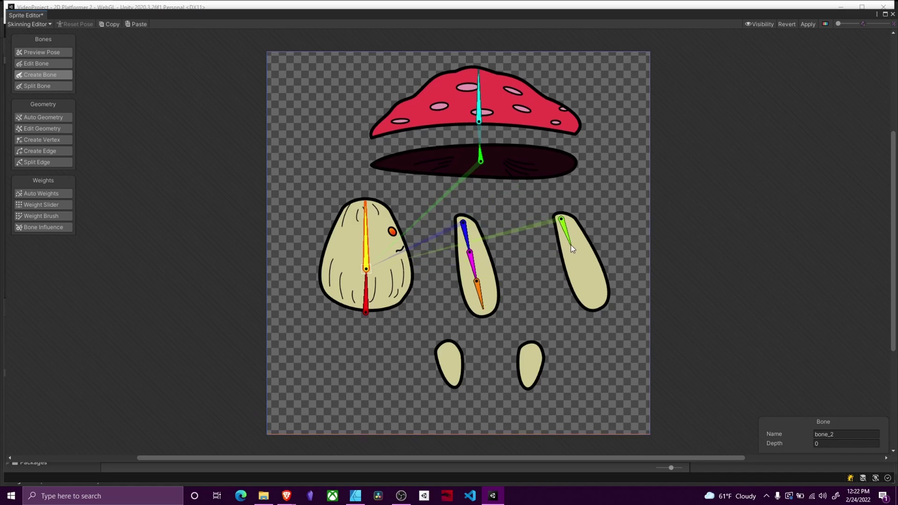
left_click(582, 270)
left_click(600, 301)
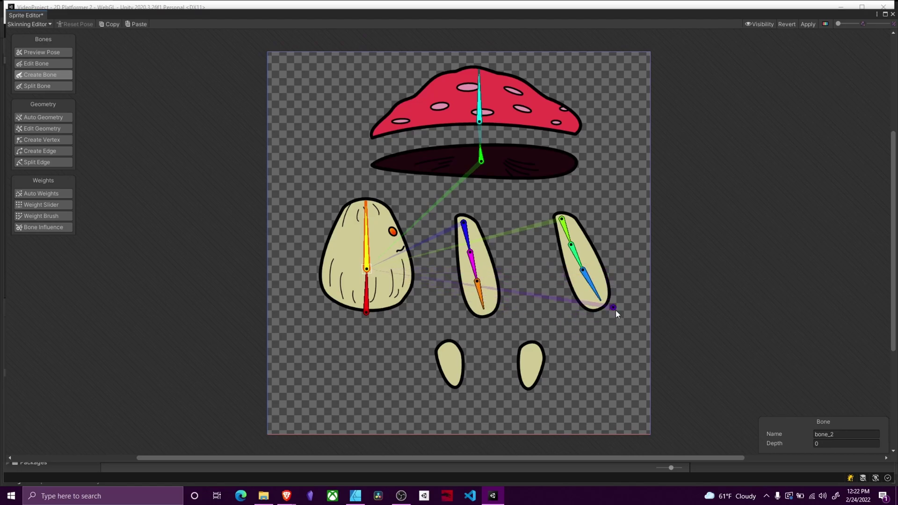
Step: Create one bone in each of the two feet, both parented to the upper body bone, and finish bone creation
left_click(445, 343)
left_click(456, 383)
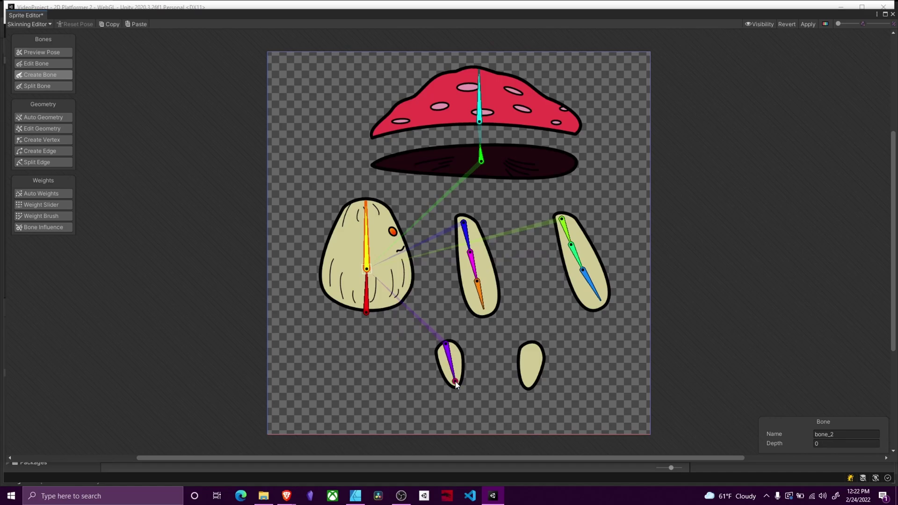
left_click(532, 345)
left_click(527, 385)
right_click(652, 357)
right_click_drag(659, 337, 653, 335)
Step: Switch to Edit Bone, show the bone visibility list and expand the full hierarchy under bone_1
left_click(43, 53)
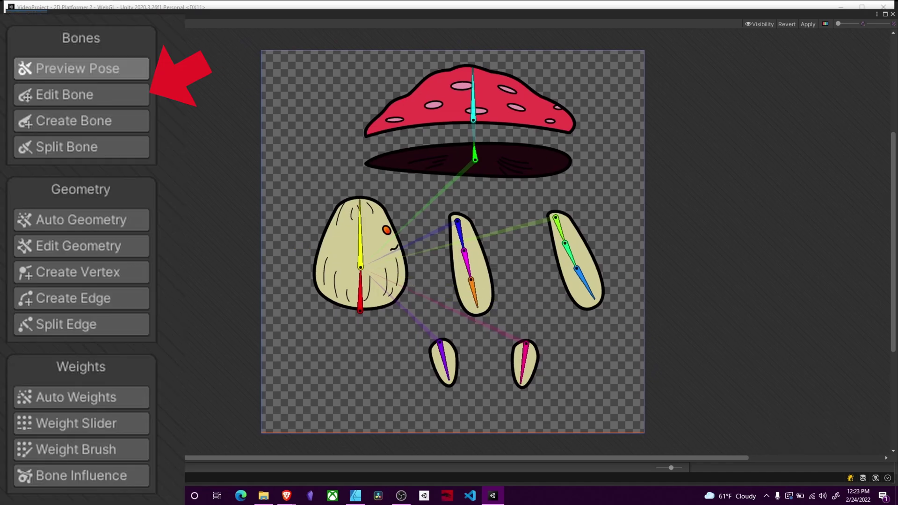
left_click(43, 63)
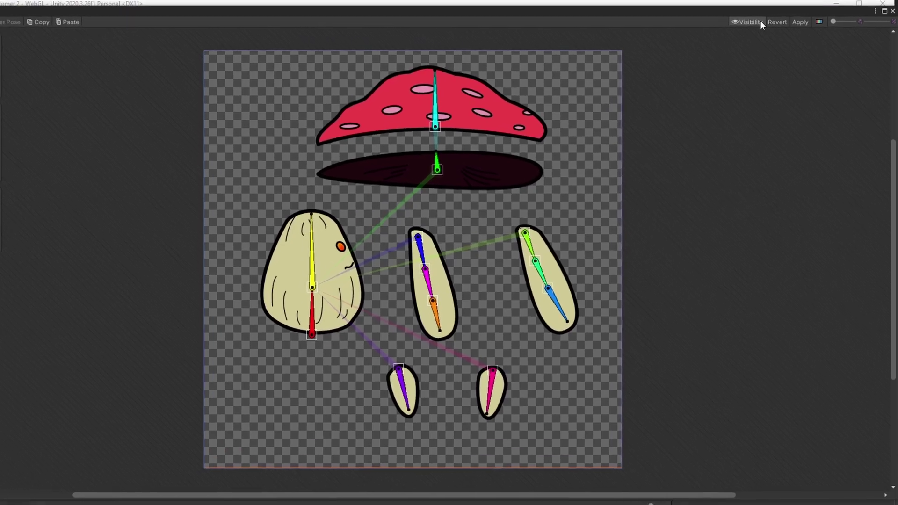
left_click(759, 24)
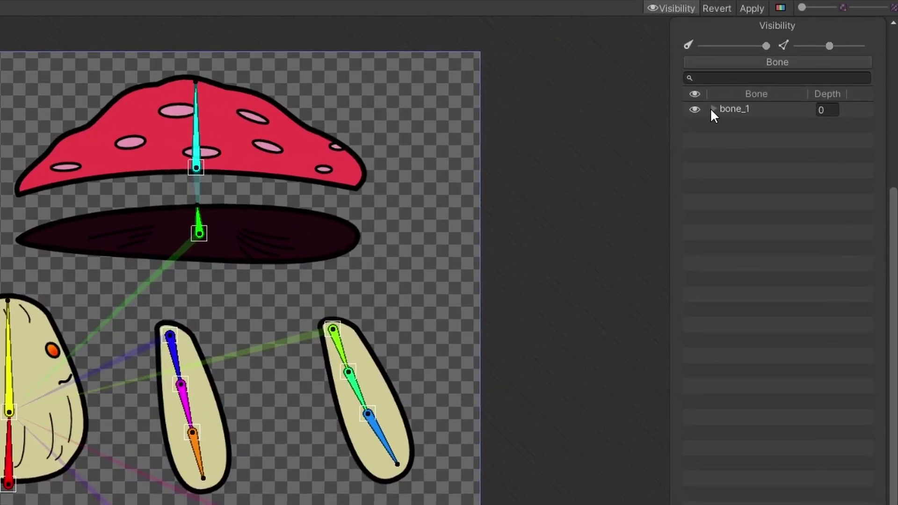
left_click(712, 109)
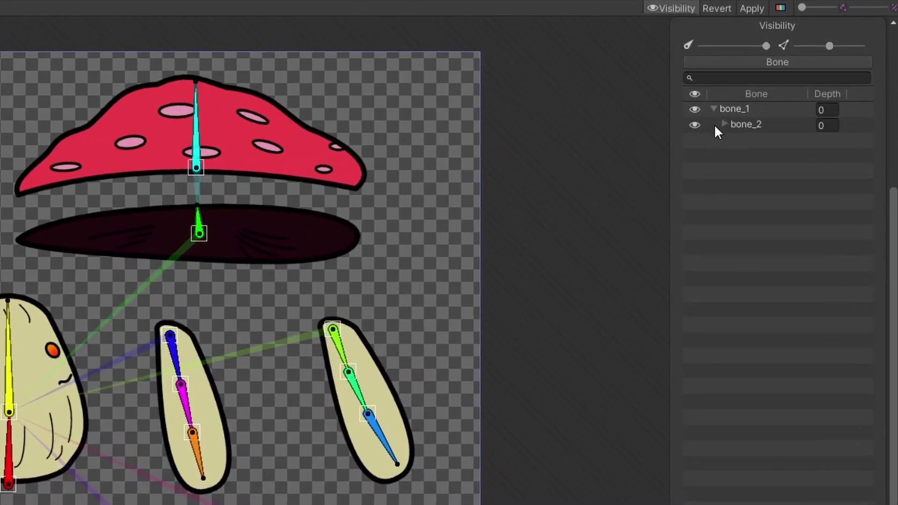
left_click(717, 124)
left_click(723, 123)
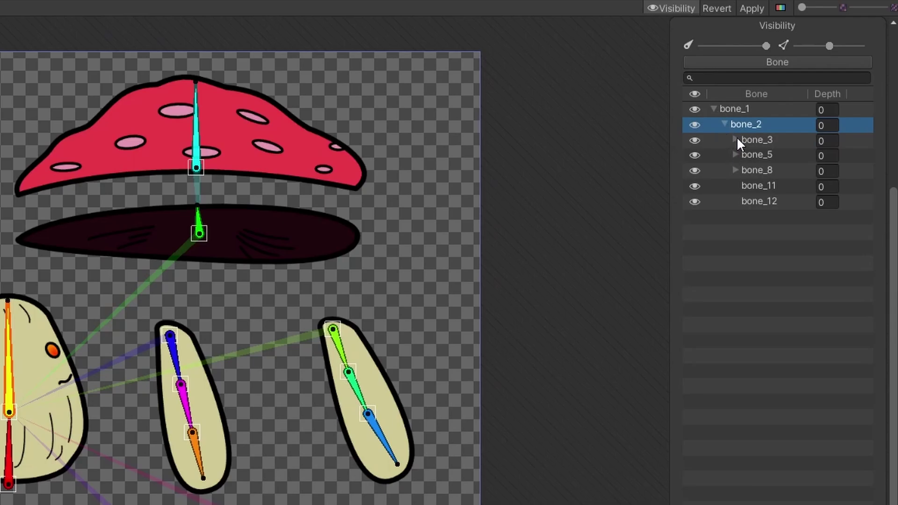
left_click(735, 139)
left_click(740, 171)
left_click(734, 169)
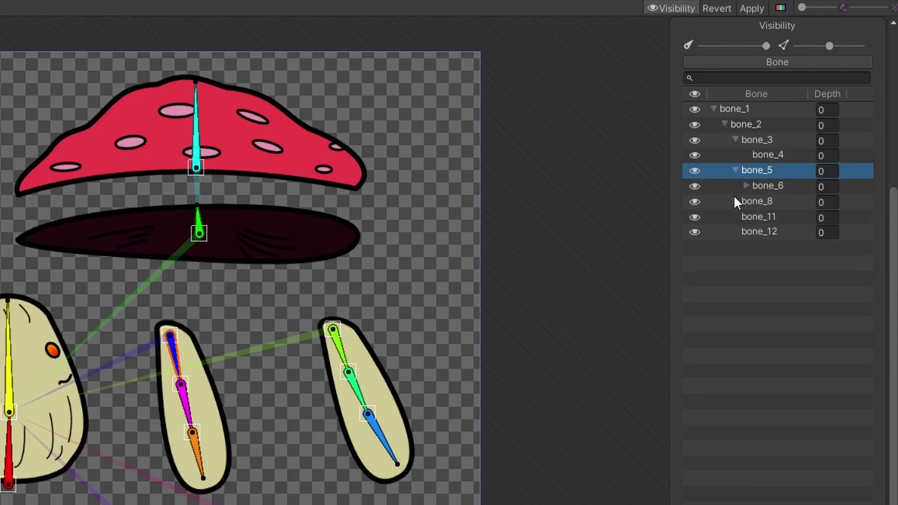
left_click(735, 201)
left_click(746, 186)
left_click(745, 231)
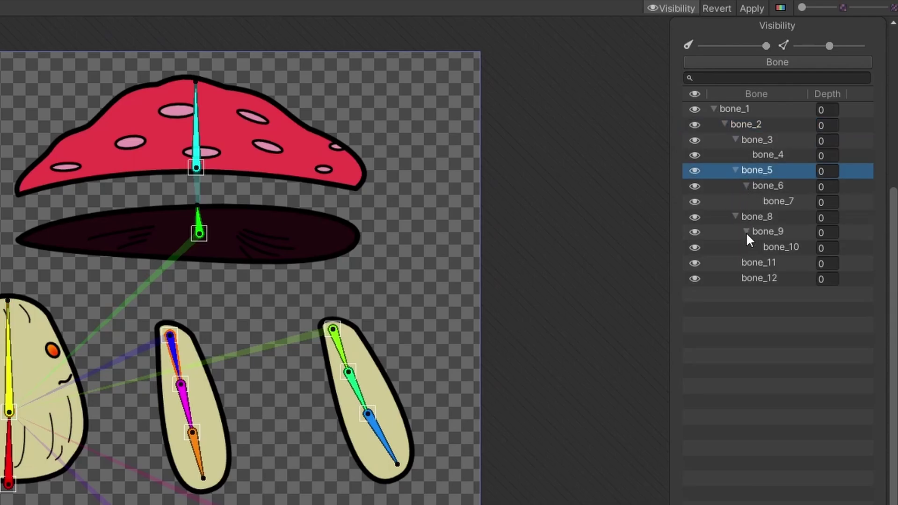
Step: Rename the lower body bone as Pelvis
left_click(8, 463)
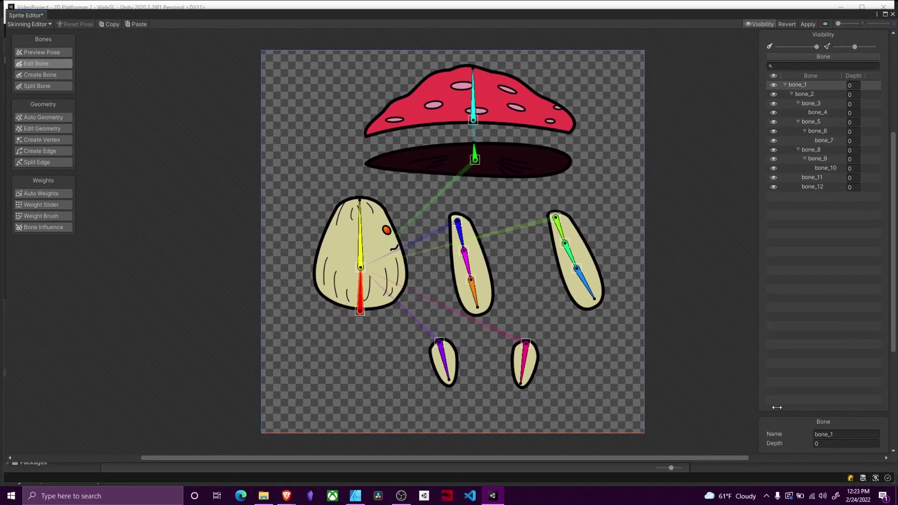
left_click(822, 434)
key("BackSpace")
type("Pelvis")
key("Return")
Step: Rename the upper body bone as Upper Torso
left_click(359, 251)
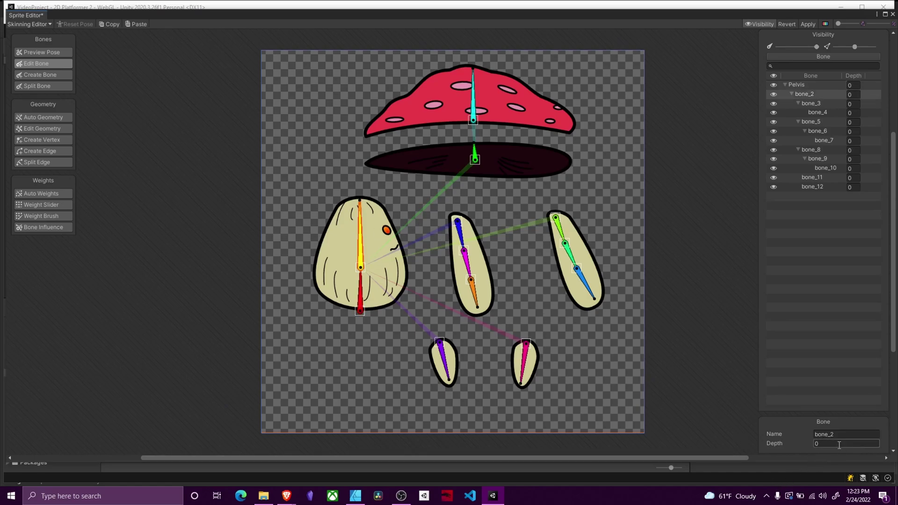
left_click(852, 434)
key("BackSpace")
key("BackSpace")
key("BackSpace")
key("BackSpace")
key("BackSpace")
key("BackSpace")
type("Upper Torso")
key("Return")
Step: Rename the gill bone as LowerHead and the cap bone as UpperHead
left_click(474, 154)
left_click_drag(874, 434, 818, 432)
type("LowerHead")
key("Return")
key("Tab")
type("UpperHead")
key("Return")
Step: Rename the first bone of the middle arm as Right Arm
key("Tab")
type("Right Arm")
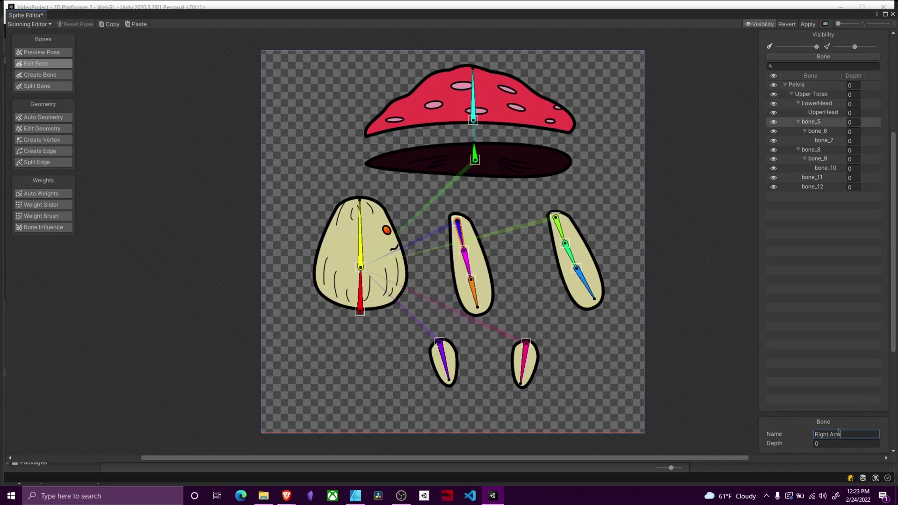
key("Return")
scroll(385, 271, "up", 1)
scroll(502, 262, "down", 1)
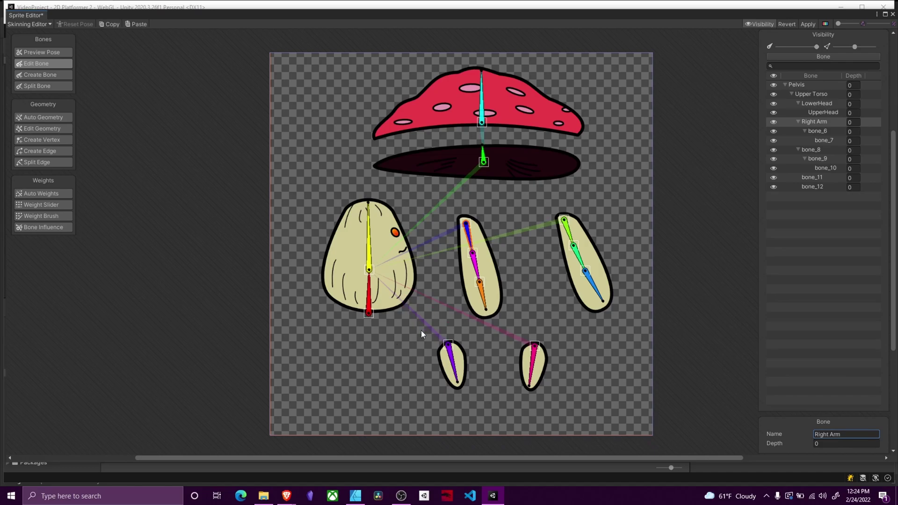
scroll(504, 239, "up", 1)
scroll(512, 264, "down", 1)
scroll(511, 264, "up", 1)
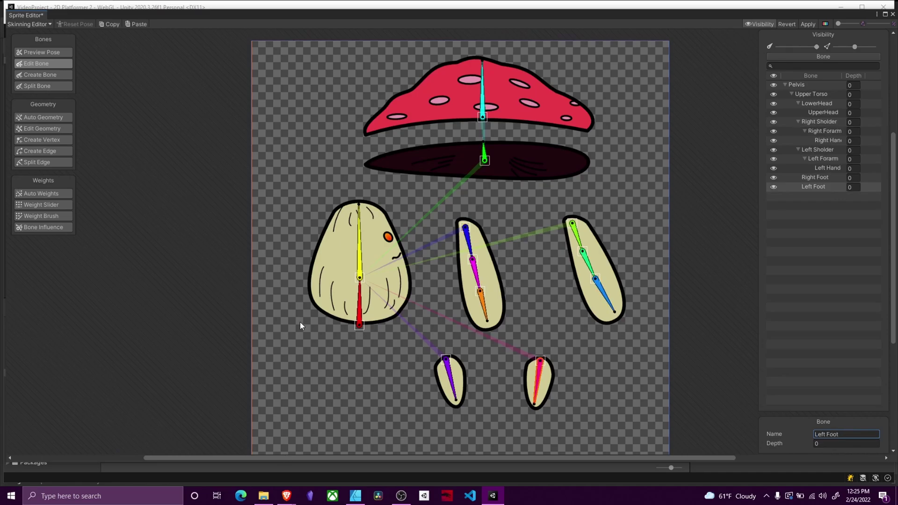
Step: Generate automatic geometry with weights for the selected sprite, using Outline Detail 100 and Subdivide 100
left_click(43, 117)
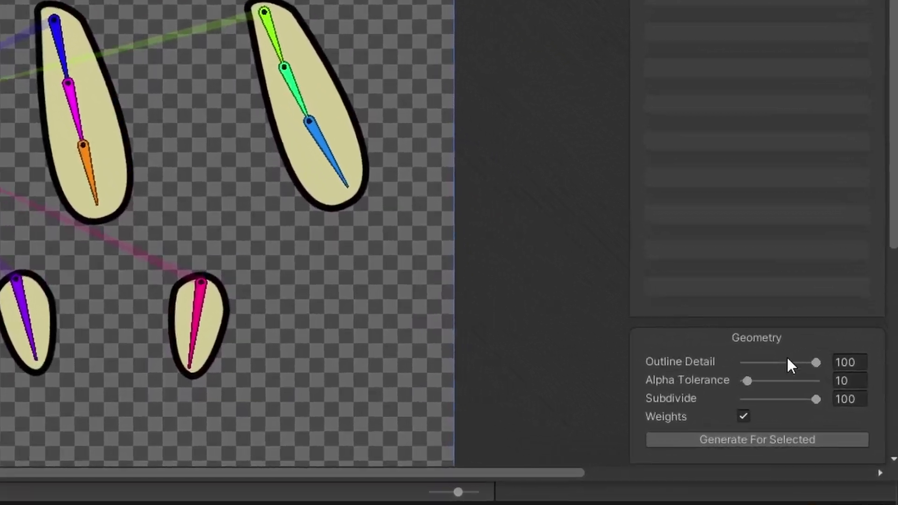
left_click_drag(820, 386, 851, 385)
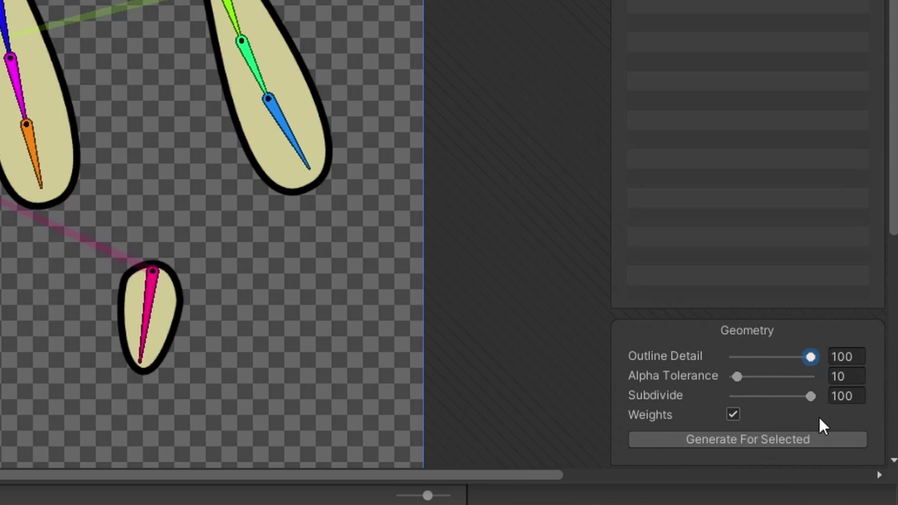
left_click(816, 396)
left_click(764, 442)
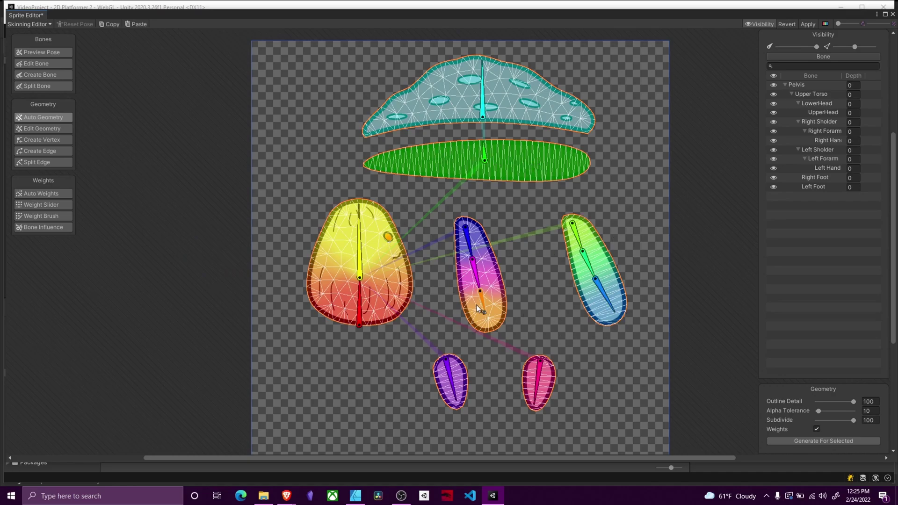
Step: Try moving the UpperHead bone to test how the cap mesh follows, and undo each pose change
scroll(496, 82, "up", 9)
middle_click_drag(496, 83, 509, 178)
scroll(486, 201, "down", 3)
middle_click_drag(386, 315, 361, 356)
scroll(332, 295, "up", 1)
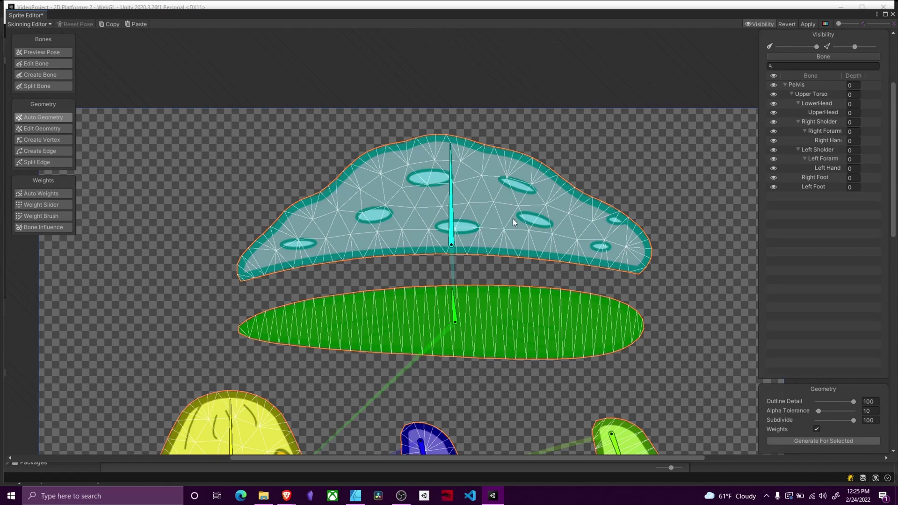
left_click_drag(445, 198, 442, 146)
key("ctrl+z")
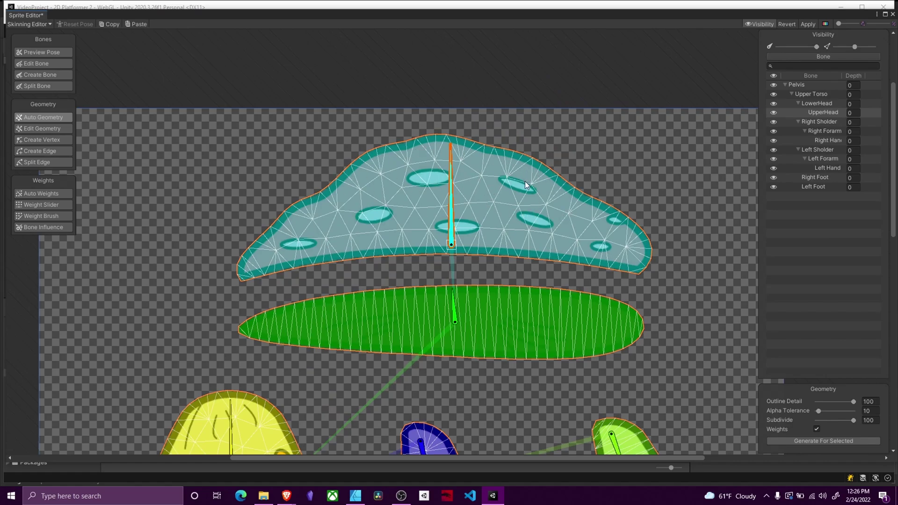
middle_click_drag(417, 237, 421, 87)
left_click_drag(458, 142, 493, 128)
key("ctrl+z")
Step: Rotate the LowerHead bone and the UpperHead bone to test the gills and cap together, and undo both poses
middle_click_drag(488, 128, 493, 166)
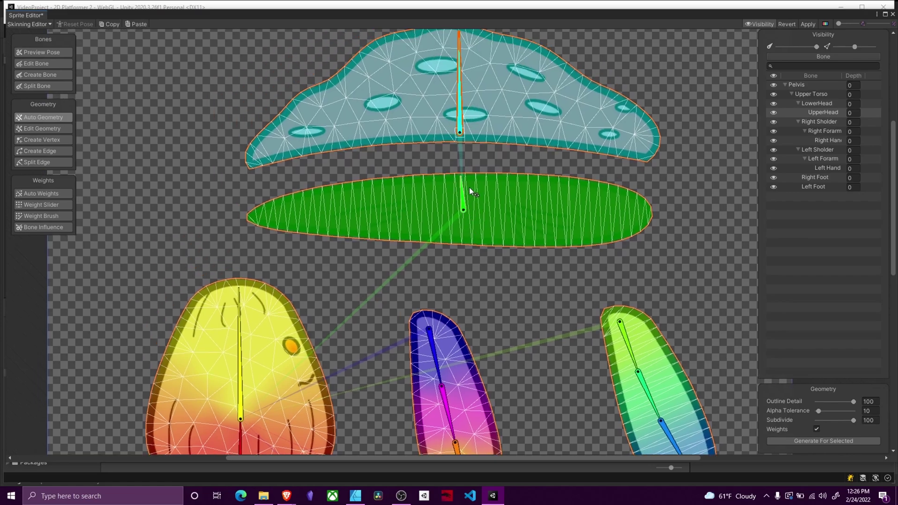
left_click_drag(469, 187, 523, 197)
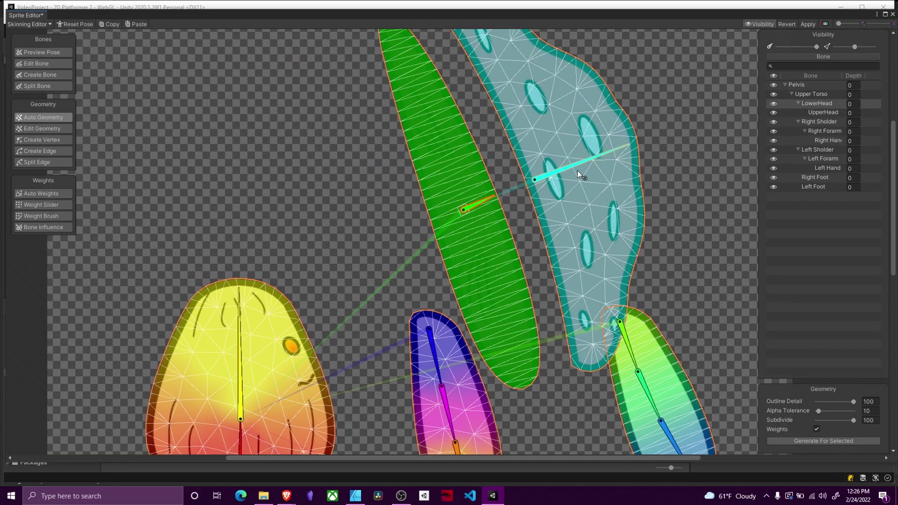
left_click_drag(577, 170, 568, 154)
key("ctrl+z")
key("ctrl+z")
Step: Examine the weight blending between the Upper Torso and Pelvis bones on the body mesh
middle_click_drag(230, 385, 380, 215)
scroll(380, 214, "up", 2)
scroll(377, 110, "up", 2)
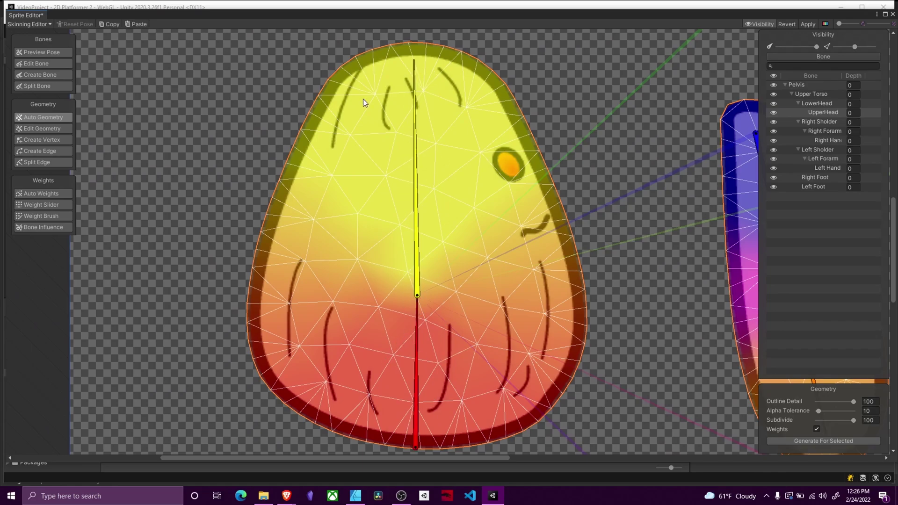
left_click_drag(418, 171, 299, 221)
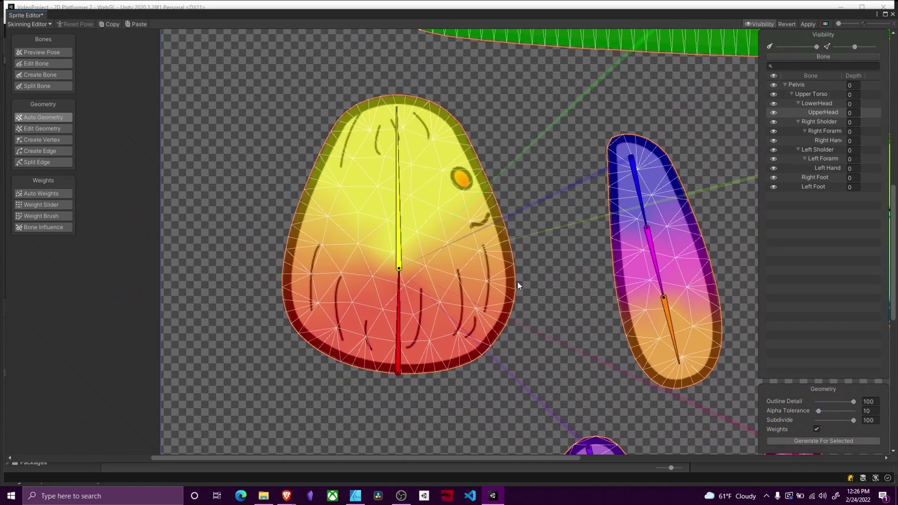
scroll(299, 255, "down", 1)
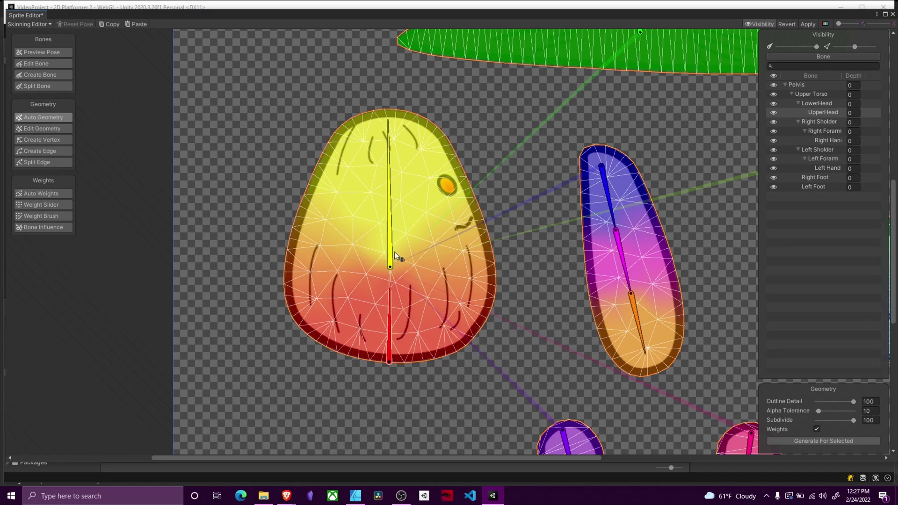
mouse_move(384, 204)
left_mouse_down()
mouse_move(401, 207)
mouse_move(388, 205)
left_mouse_up()
scroll(392, 303, "down", 6)
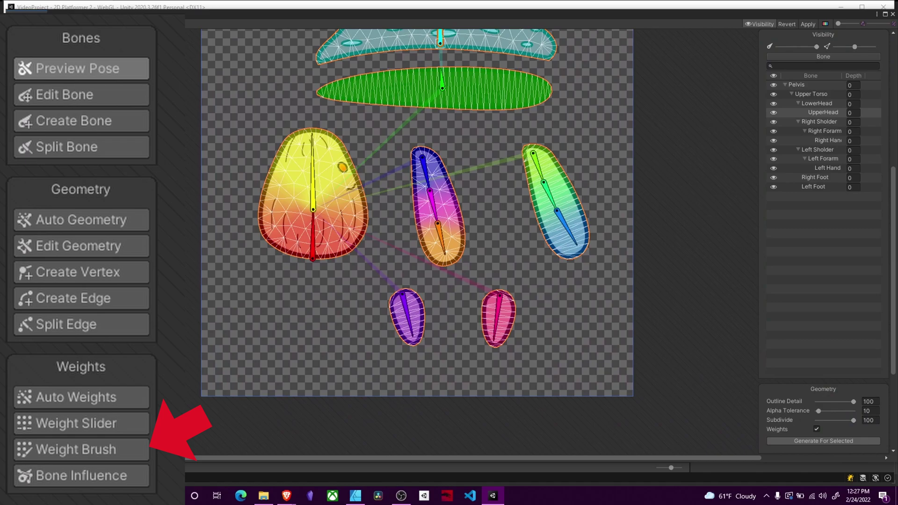
Step: Try the Weight Brush at hardness 100, painting Upper Torso influence onto the lower part of the body's face side
key("shift+n")
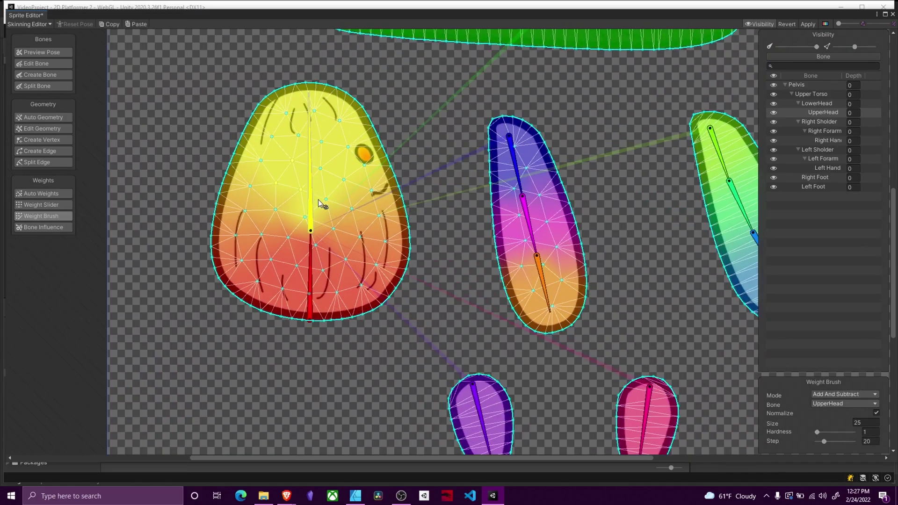
scroll(326, 219, "up", 3)
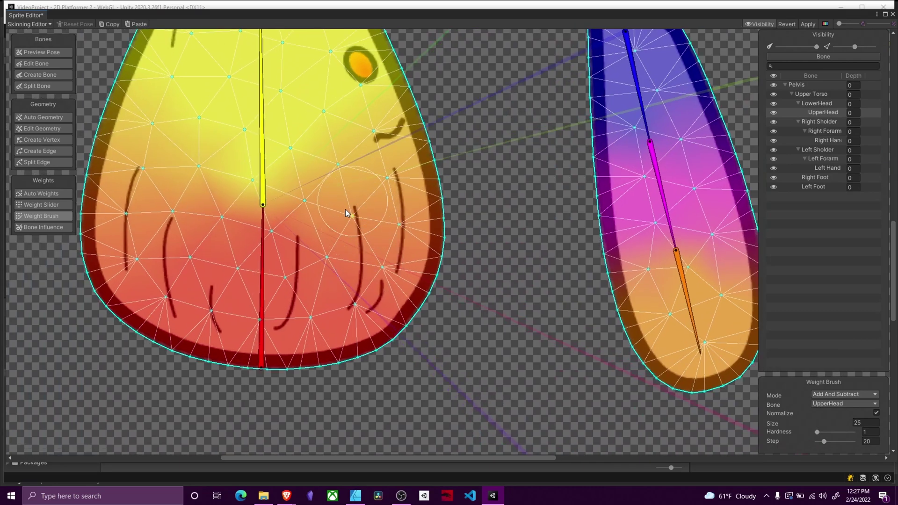
left_click(263, 150)
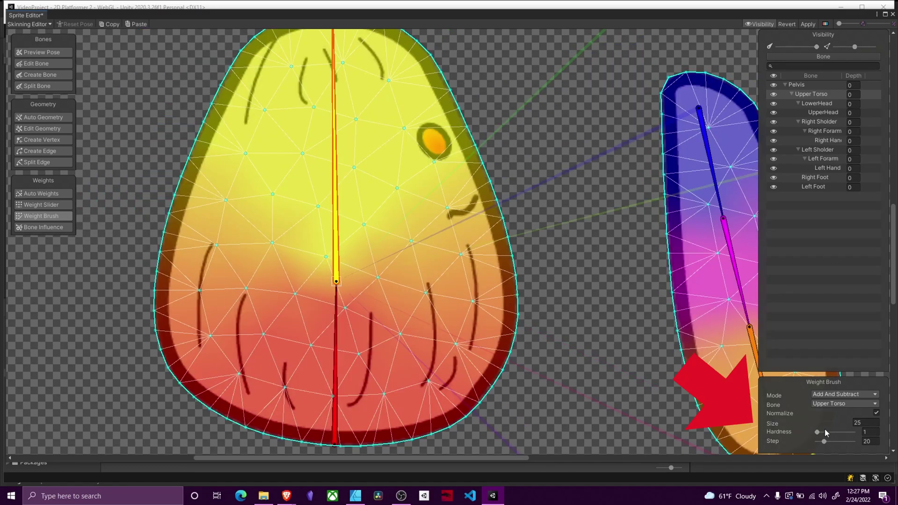
left_click_drag(824, 430, 870, 435)
left_click_drag(431, 294, 414, 301)
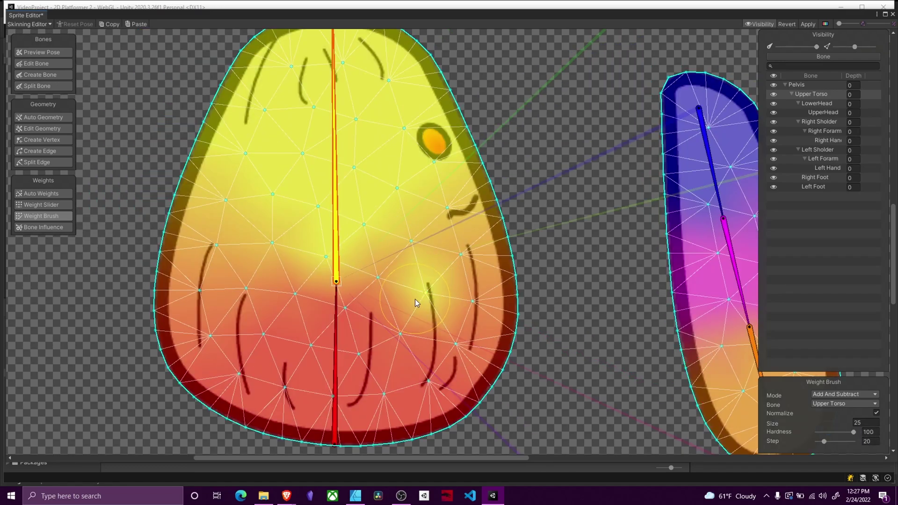
mouse_move(421, 332)
left_mouse_down()
mouse_move(445, 254)
mouse_move(433, 230)
mouse_move(503, 227)
mouse_move(467, 254)
left_mouse_up()
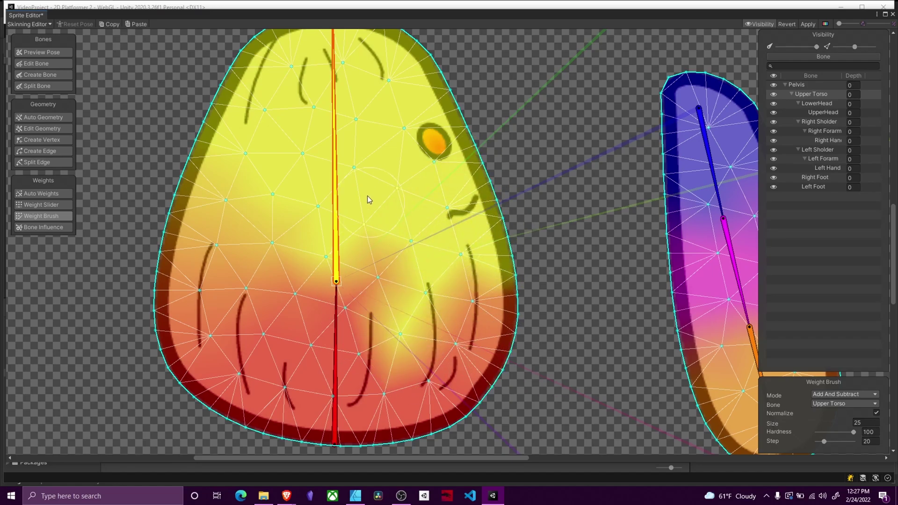
Step: Rotate the Upper Torso bone to test the painted weights, and undo the pose and the brush strokes
mouse_move(335, 189)
left_mouse_down()
mouse_move(431, 231)
mouse_move(378, 197)
mouse_move(305, 175)
mouse_move(234, 203)
mouse_move(372, 175)
mouse_move(431, 201)
left_mouse_up()
key("ctrl+z")
key("ctrl+z")
key("ctrl+z")
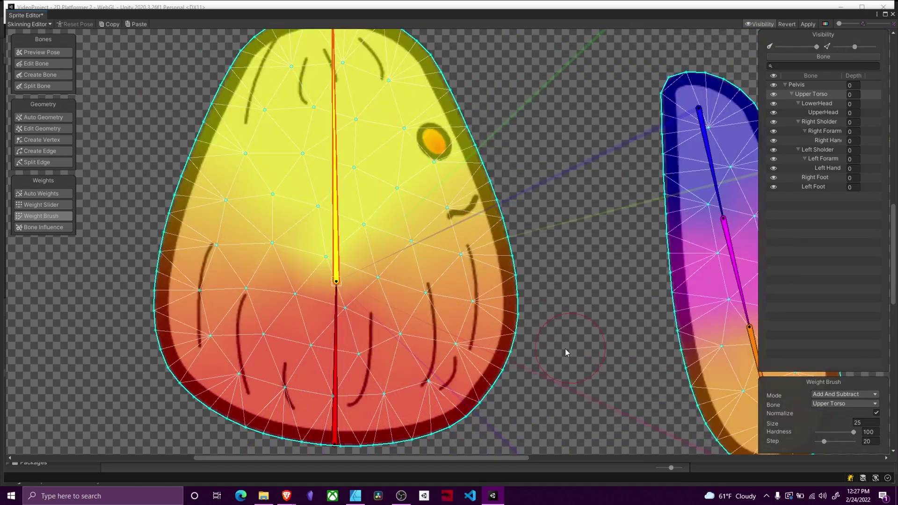
Step: Switch to Bone Influence with the Right Forarm bone selected and review the weights across the sprite
scroll(293, 184, "down", 5)
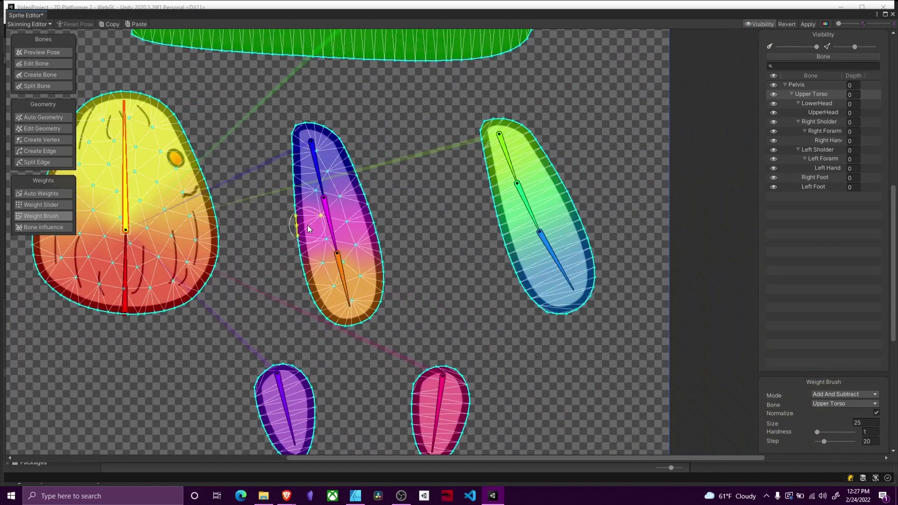
scroll(462, 235, "down", 3)
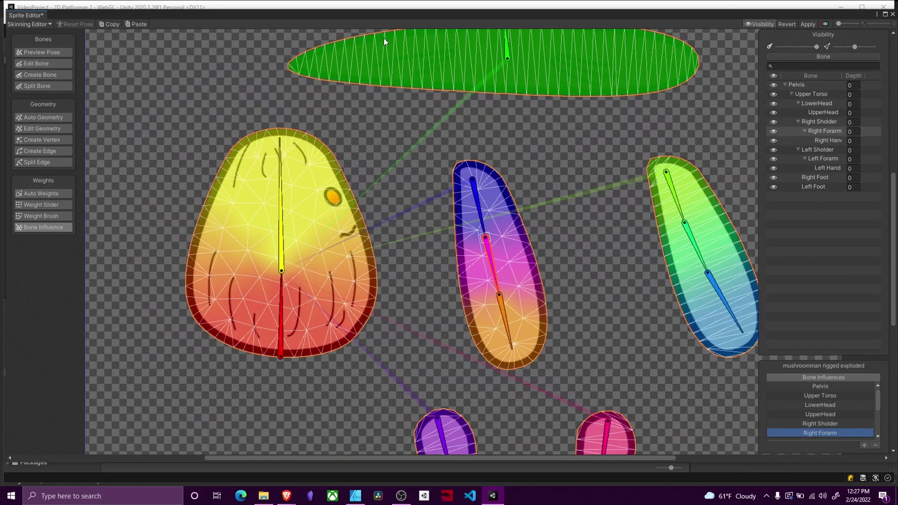
scroll(499, 306, "down", 5)
scroll(462, 289, "up", 2)
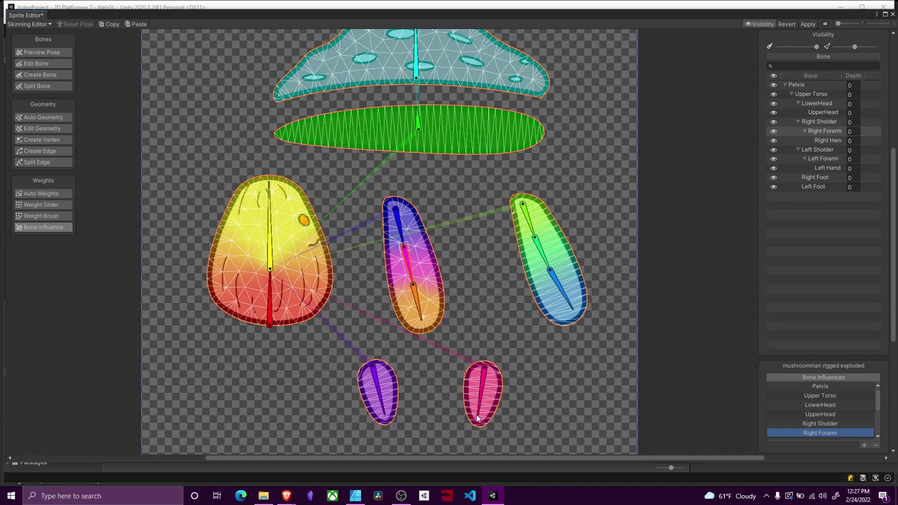
scroll(561, 412, "up", 1)
scroll(468, 256, "down", 1)
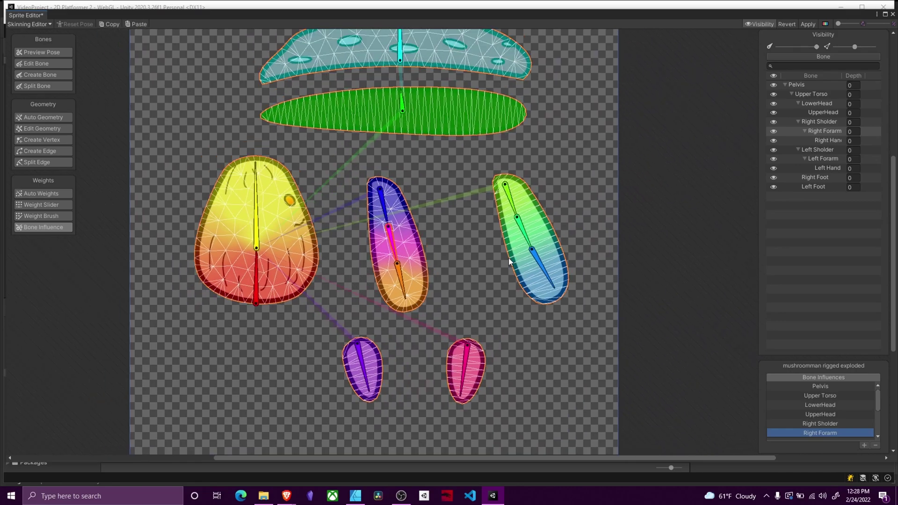
middle_click_drag(515, 269, 523, 280)
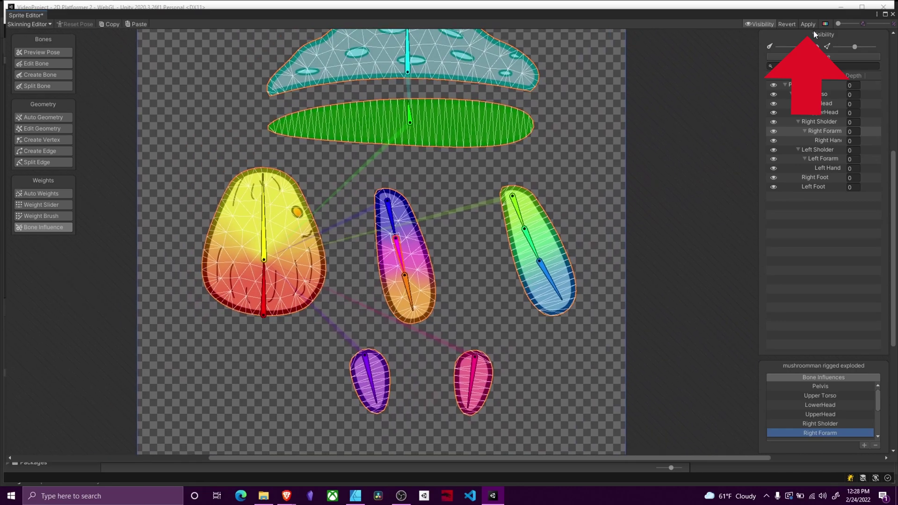
Step: Apply the bone, geometry and weight changes to the mushroom sprite
left_click(807, 24)
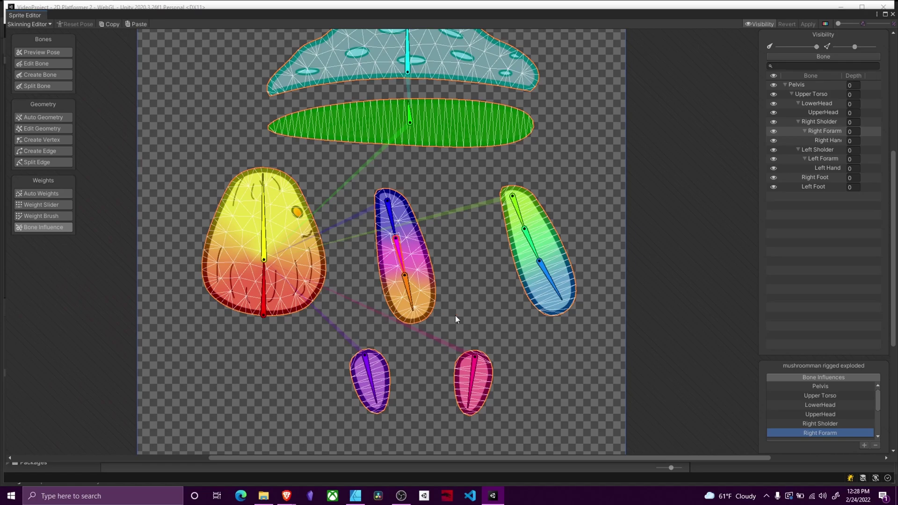
scroll(456, 318, "down", 1)
middle_click_drag(438, 217, 483, 243)
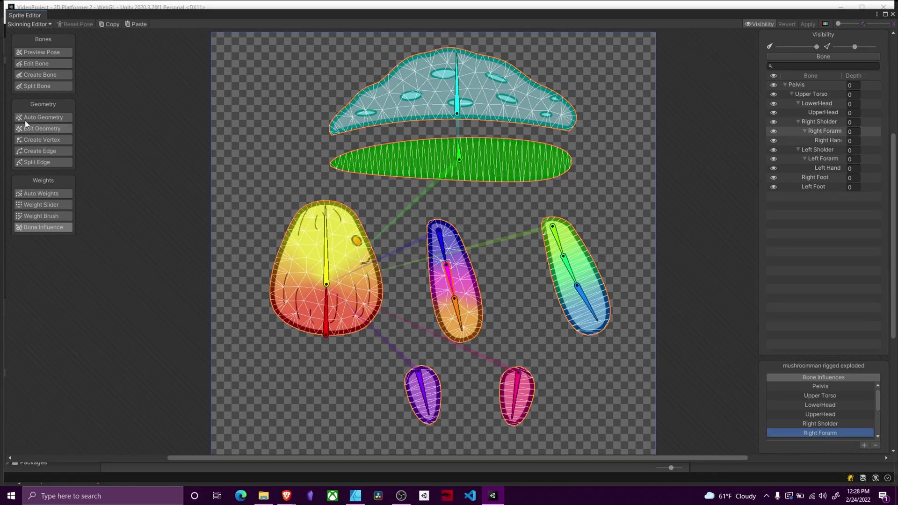
Step: Close the Sprite Editor and add the mushroomman rigged exploded sprite to the scene hierarchy
scroll(584, 229, "up", 5)
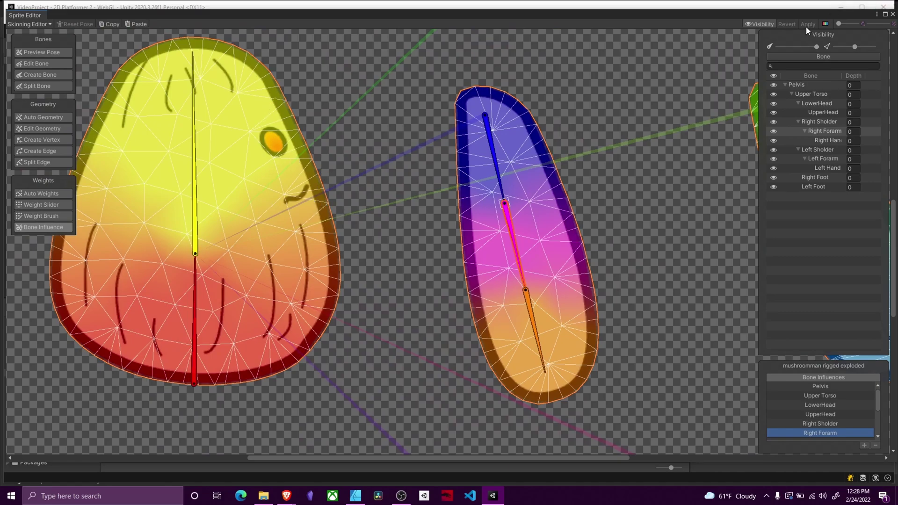
left_click(892, 15)
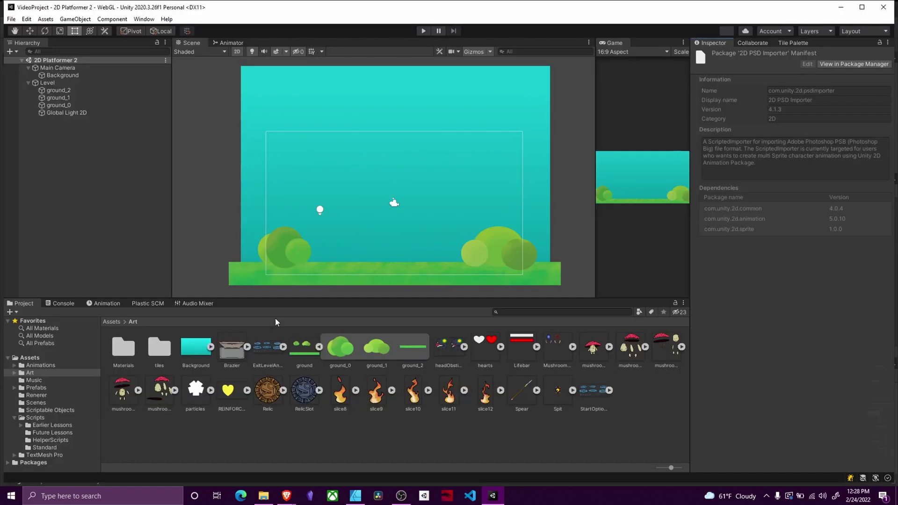
left_click(67, 199)
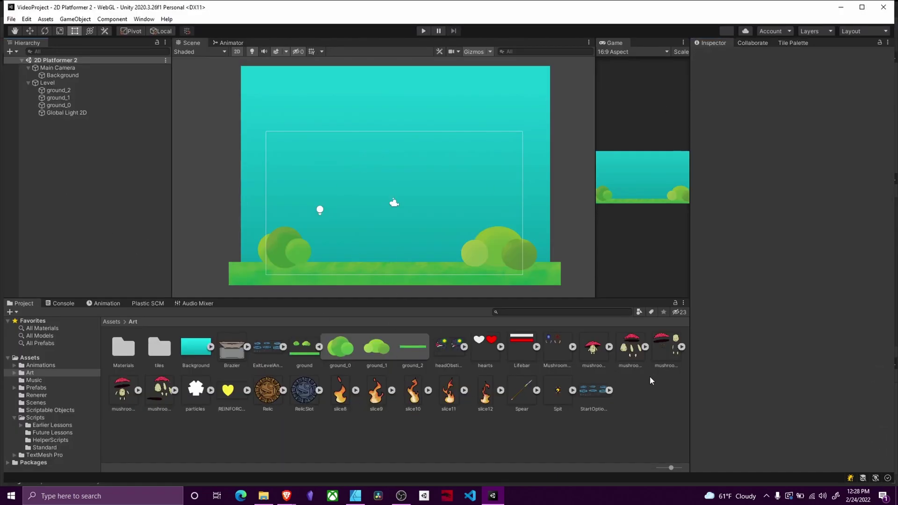
left_click(627, 352)
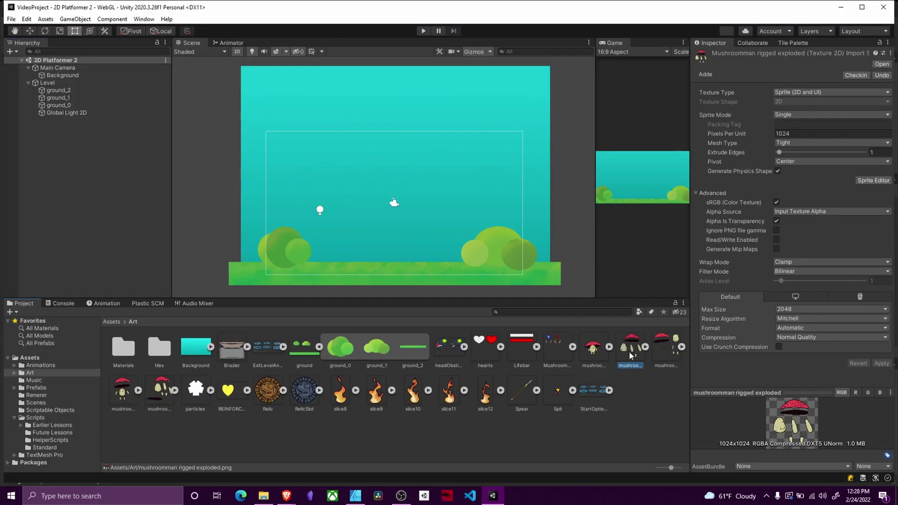
left_click_drag(629, 355, 116, 184)
key("f")
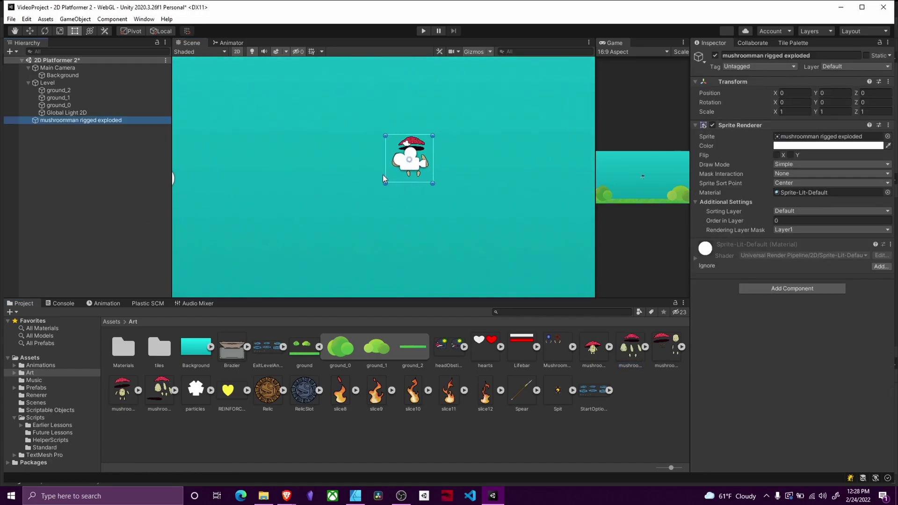
Step: Scale the mushroom man to about 7.19 and place it at about X -1.72, Y -2.39 in the scene
scroll(421, 192, "down", 6)
left_click_drag(425, 188, 538, 271)
left_click_drag(431, 241, 354, 229)
scroll(381, 229, "up", 5)
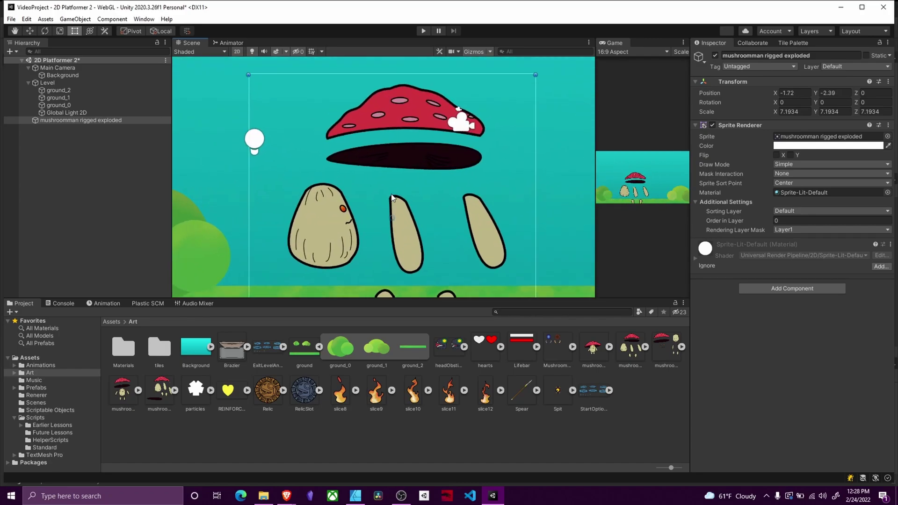
scroll(422, 138, "down", 2)
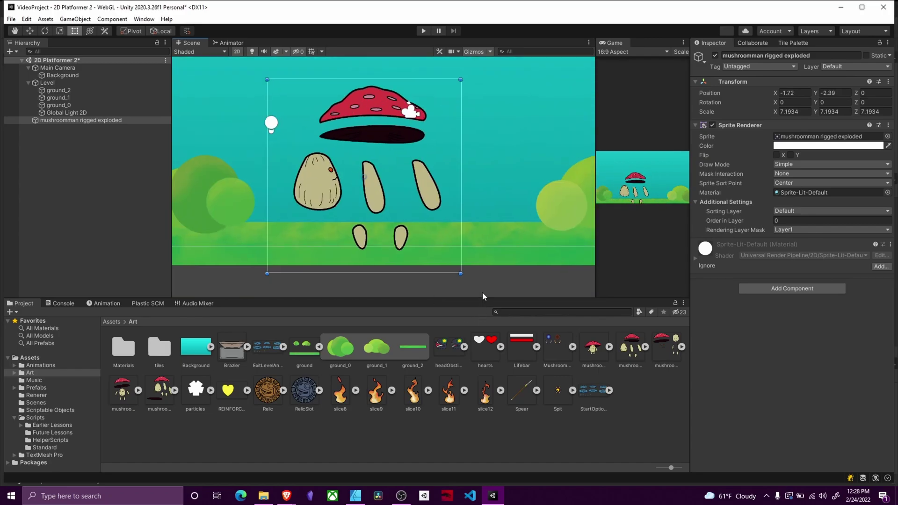
Step: Add a Sprite Skin component to the mushroom man and create its bones
left_click(770, 288)
type("sprite")
key("Down")
key("Down")
key("Down")
key("Down")
key("Down")
key("Down")
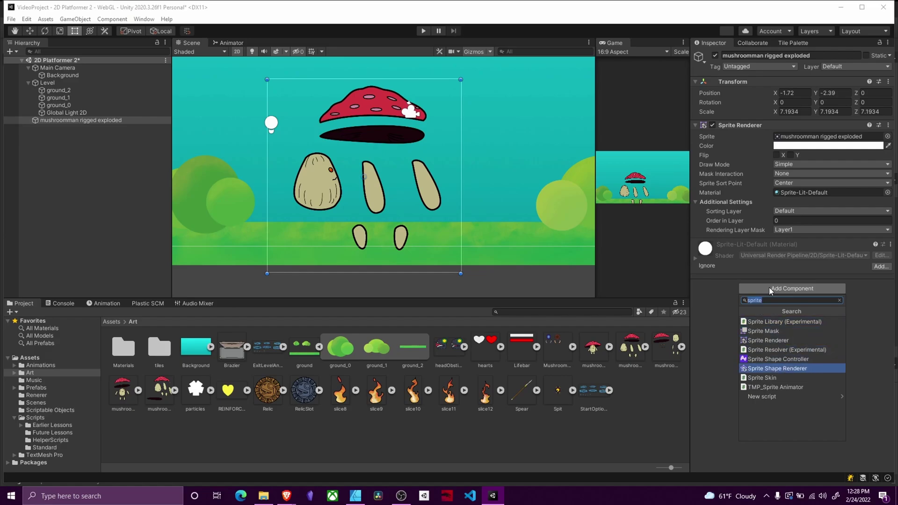
key("Return")
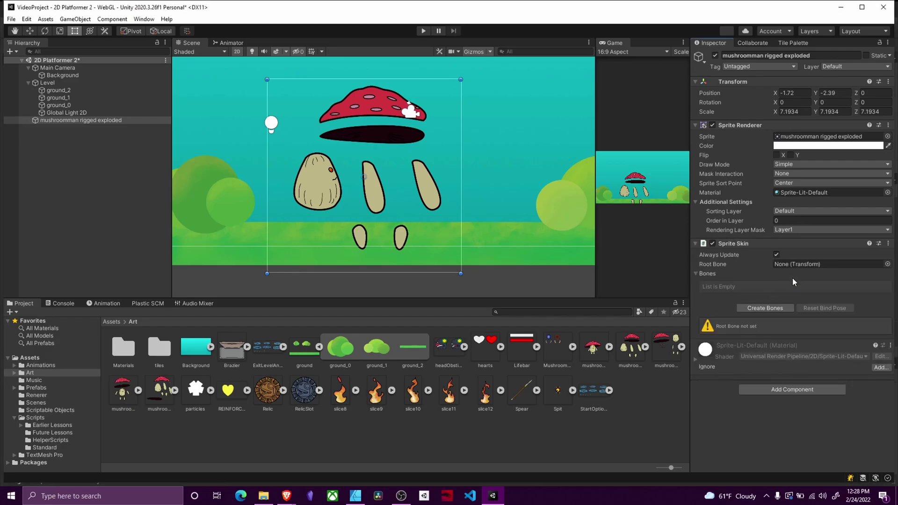
left_click(769, 308)
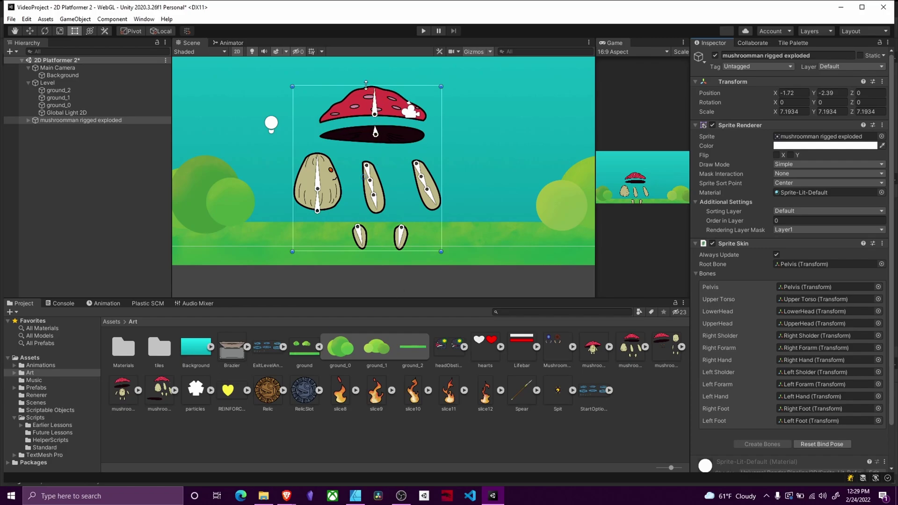
scroll(785, 318, "down", 2)
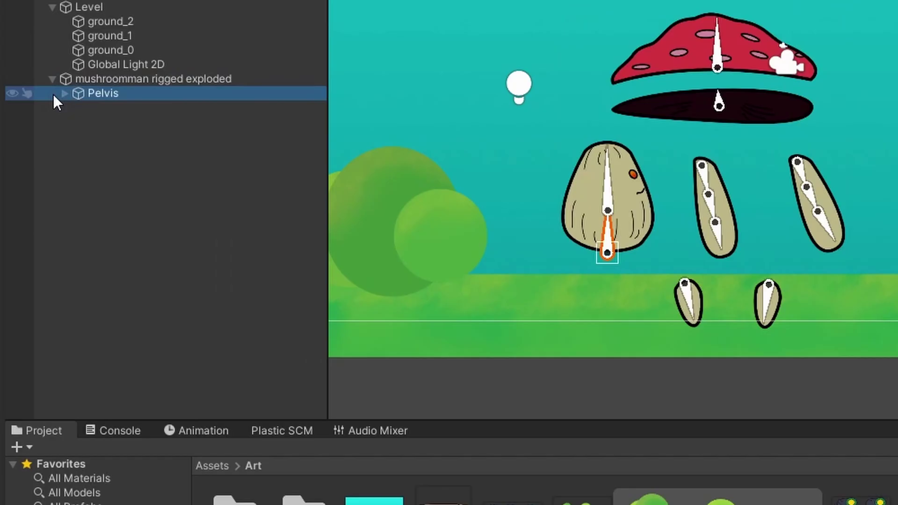
Step: Expand the mushroom man's bone hierarchy down to Upper Torso's children and select individual bones to check where they sit
left_click(64, 93)
left_click(78, 108)
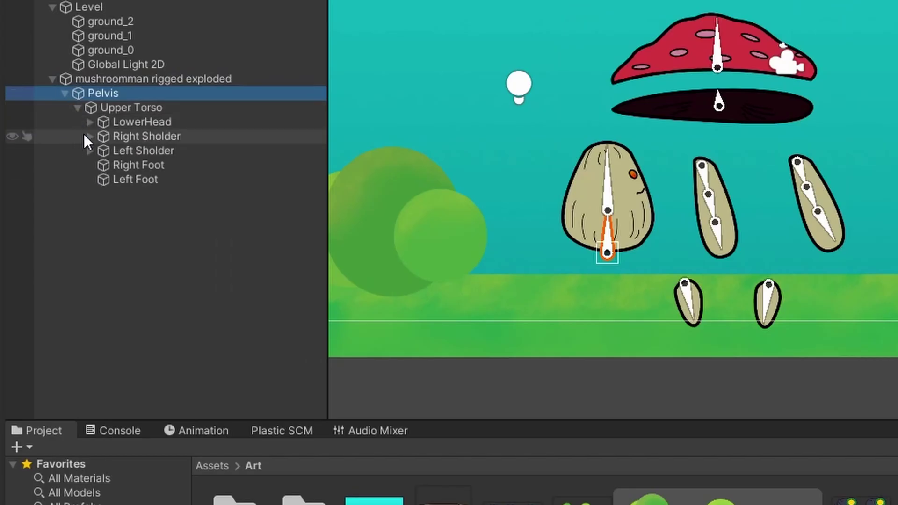
left_click(83, 136)
left_click(83, 150)
left_click(75, 92)
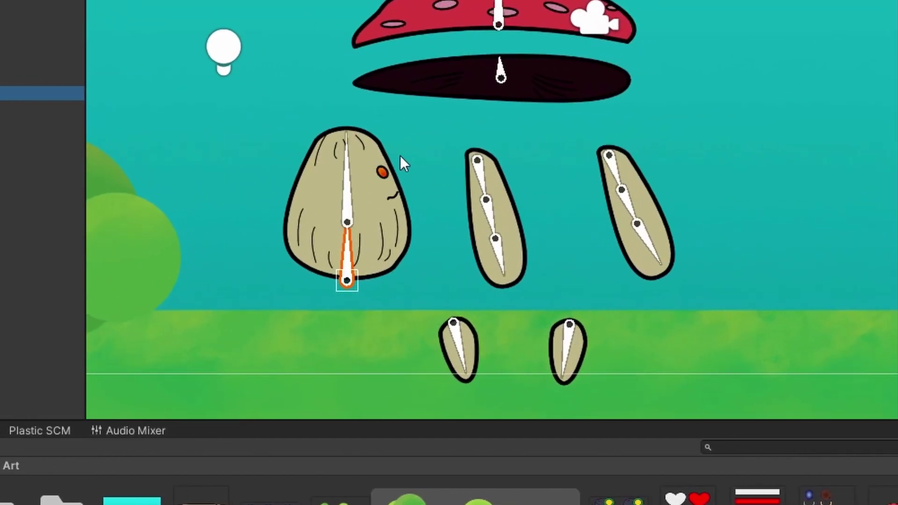
Step: Move the LowerHead bone onto the top of the body, and position and rotate UpperHead to seat the cap on it
middle_click_drag(400, 156, 585, 207)
scroll(671, 147, "up", 2)
left_click(649, 129)
left_click_drag(646, 131, 445, 210)
left_click_drag(444, 152, 439, 176)
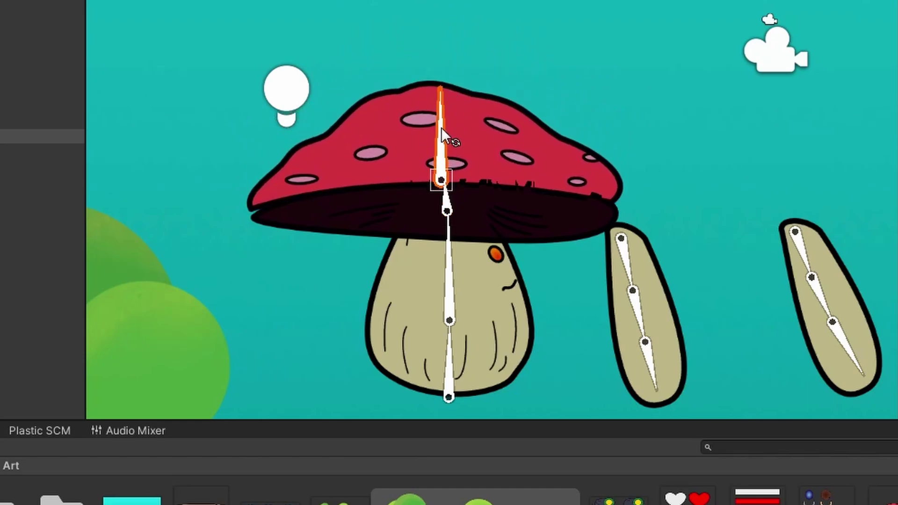
mouse_move(441, 128)
left_mouse_down()
mouse_move(432, 128)
mouse_move(437, 133)
left_mouse_up()
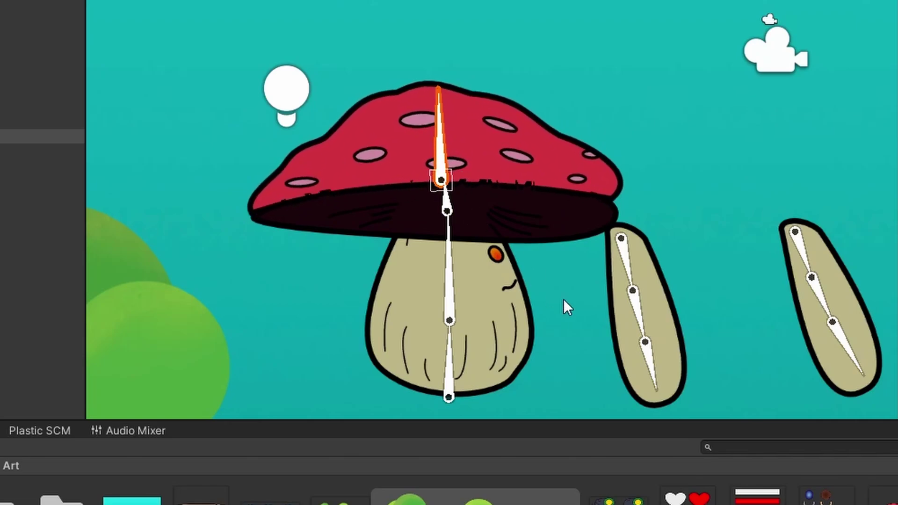
Step: Move the Right Sholder and Left Sholder bones so that both arms attach to the upper body
left_click(624, 241)
left_click_drag(624, 238, 453, 293)
left_click(795, 234)
left_click_drag(769, 242, 466, 289)
Step: Move the Right Foot and Left Foot bones under the base of the body
middle_click_drag(611, 316, 608, 82)
left_click_drag(579, 233, 443, 160)
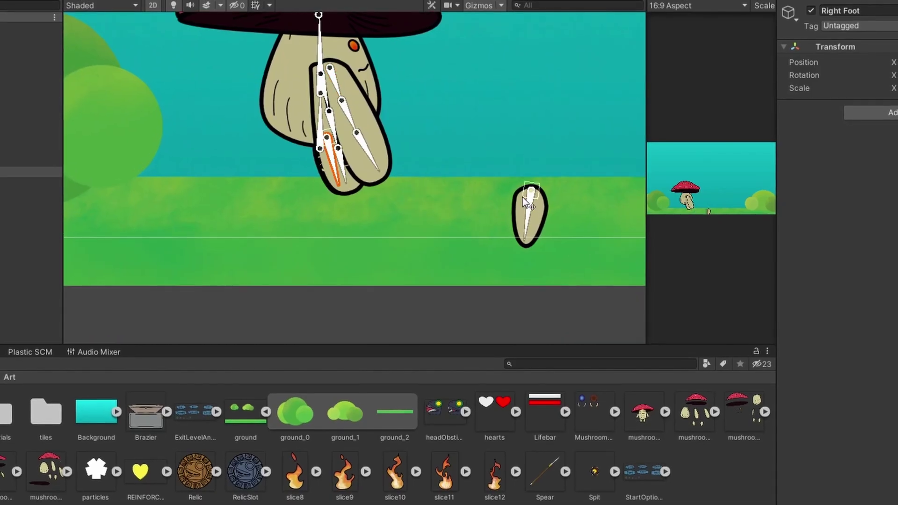
left_click_drag(720, 229, 413, 155)
middle_click_drag(709, 148, 704, 260)
scroll(630, 194, "up", 1)
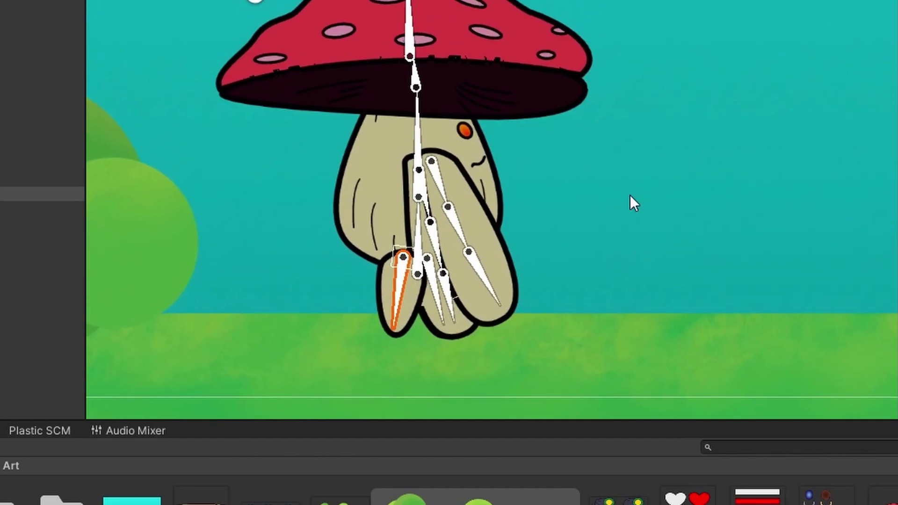
Step: Adjust the UpperHead bone's Z rotation until the red cap sits flush on its underside, and clear the selection
left_click(524, 101)
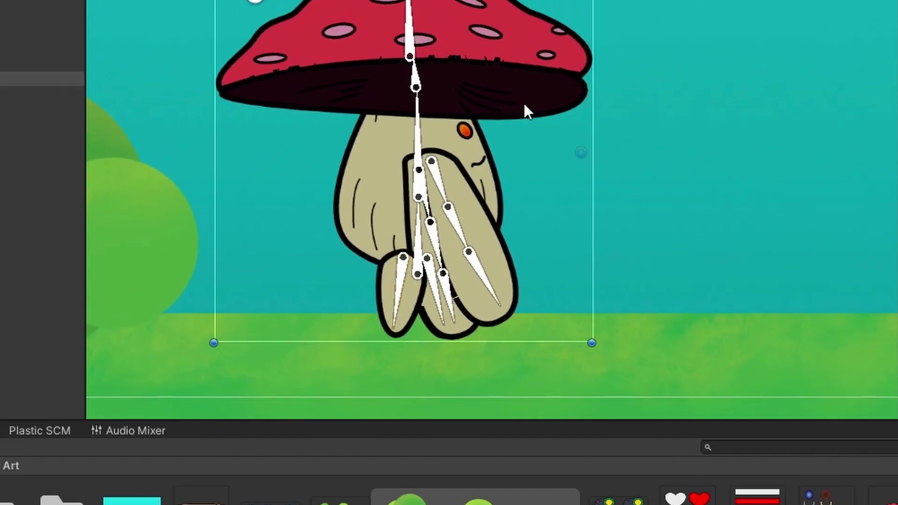
left_click(524, 37)
middle_click_drag(433, 38, 436, 89)
left_click(437, 89)
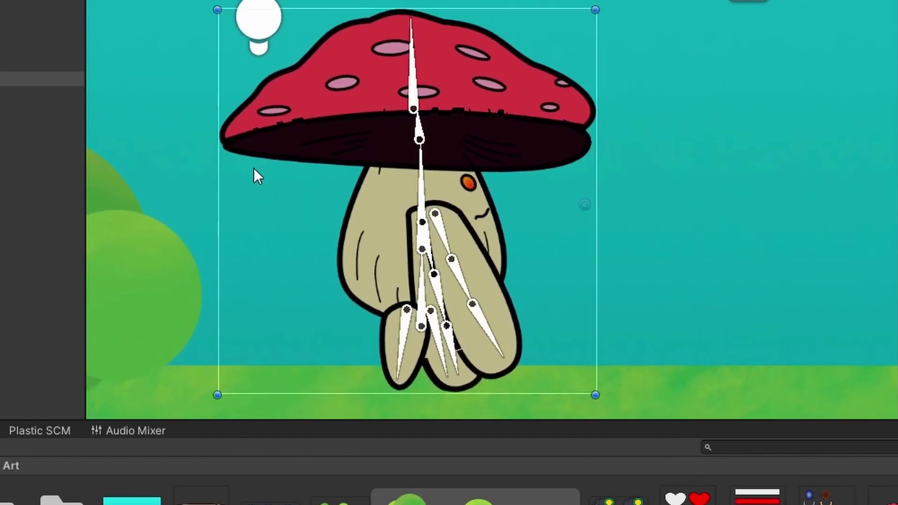
left_click(417, 79)
left_click_drag(417, 79, 421, 70)
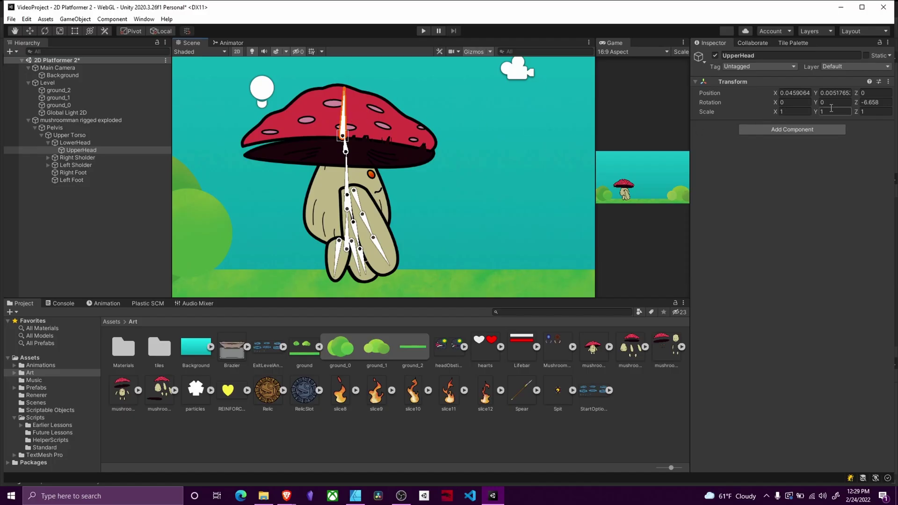
left_click_drag(855, 101, 26, 101)
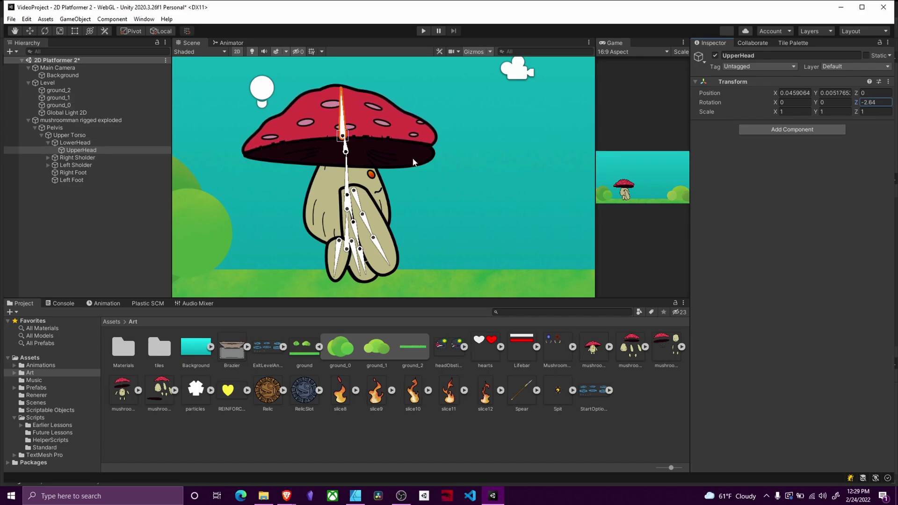
left_click(75, 31)
left_click(106, 206)
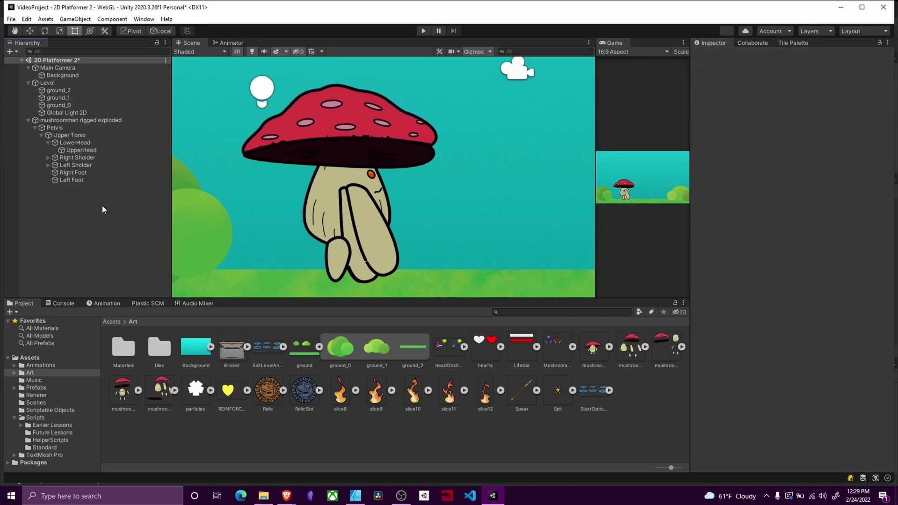
Step: Open the mushroomman rigged exploded sprite in the Skinning Editor
left_click(645, 356)
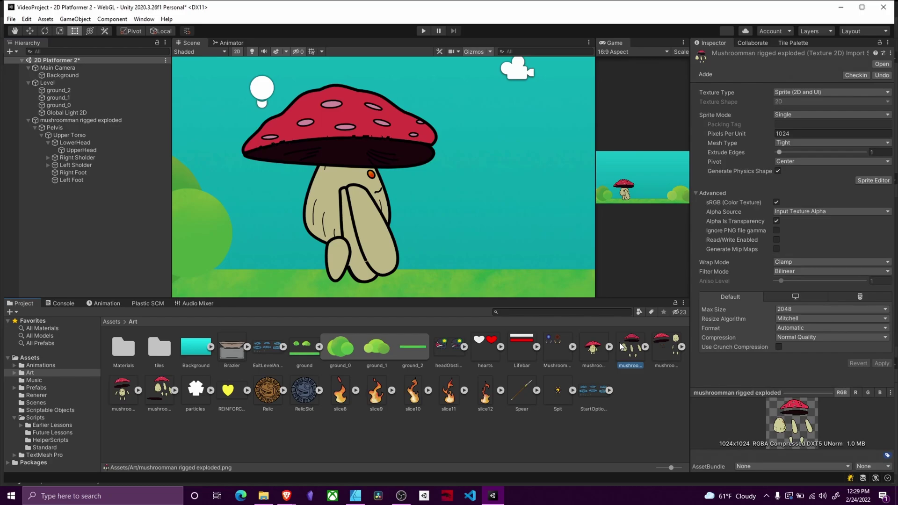
left_click(873, 184)
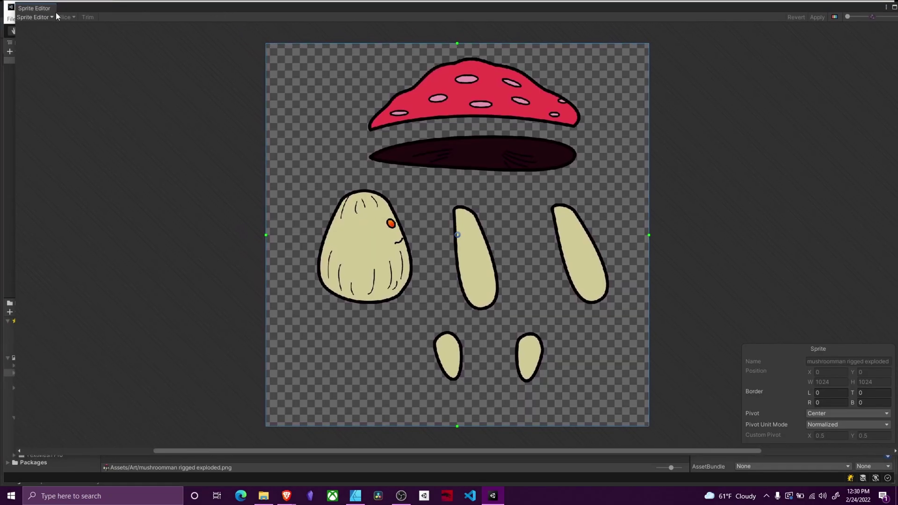
left_click(33, 17)
left_click(56, 69)
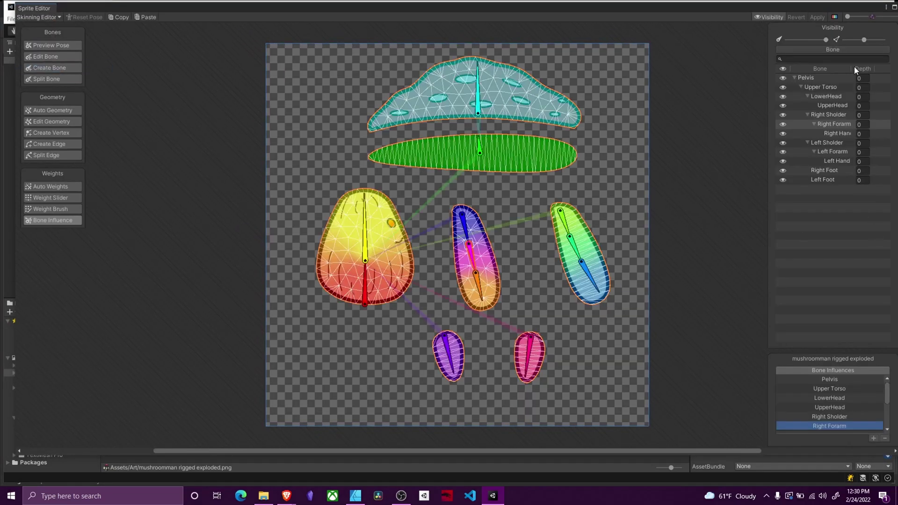
Step: Set the depth of the Right Sholder, Right Forarm, Right Hand and Right Foot bones to 2
left_click(862, 78)
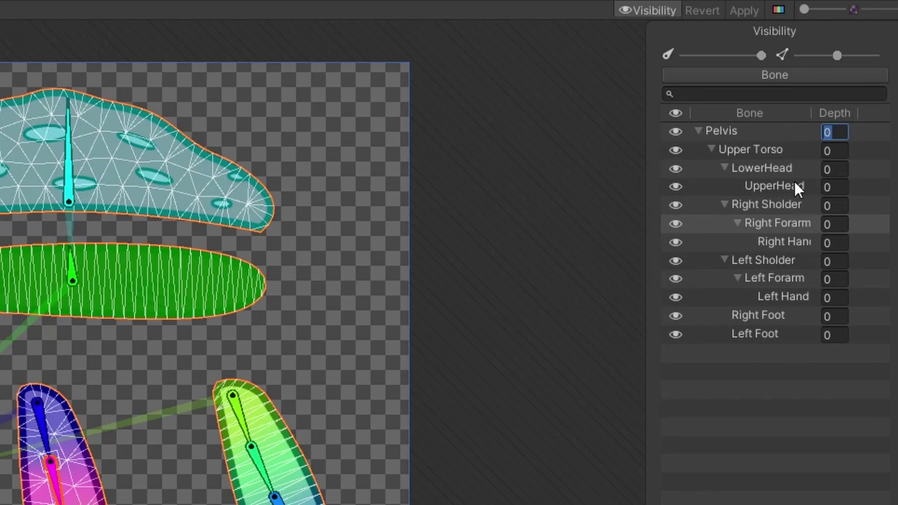
left_click(832, 206)
double_click(832, 206)
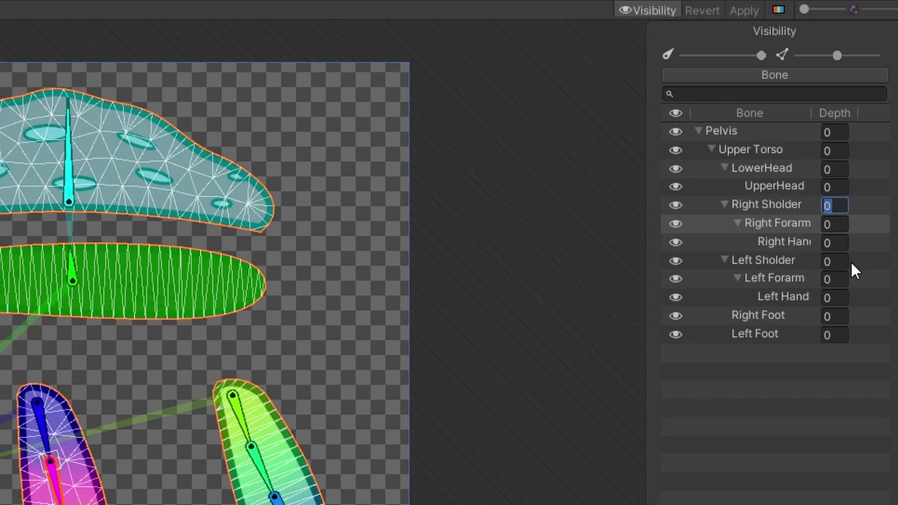
type("2")
left_click(840, 224)
double_click(840, 226)
type("2")
double_click(840, 244)
type("2")
left_click(835, 318)
type("2")
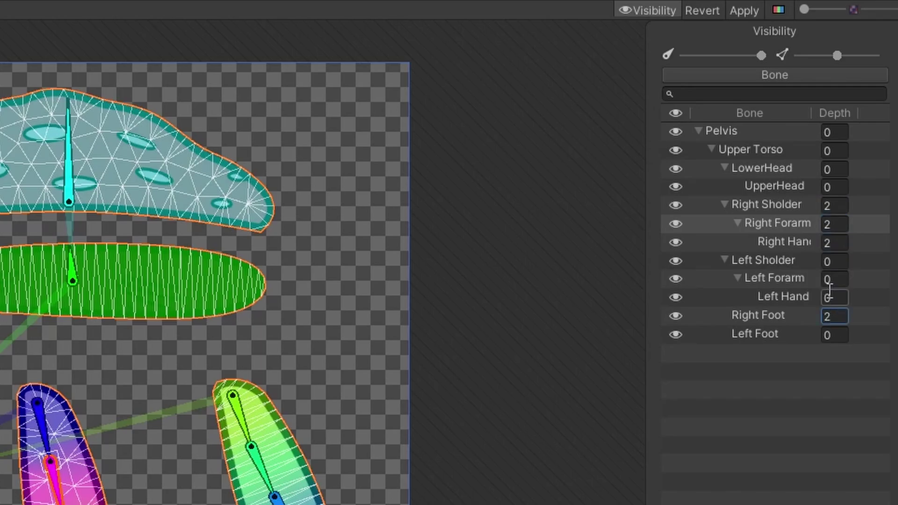
Step: Set the depth of the Left Sholder, Left Forarm, Left Hand and Left Foot bones to -2
left_click(828, 262)
type("-2")
left_click(833, 279)
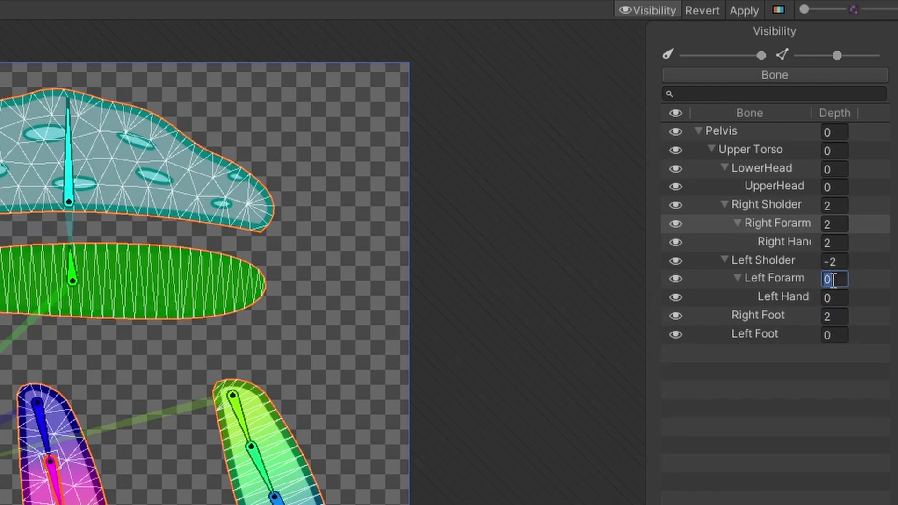
type("-2")
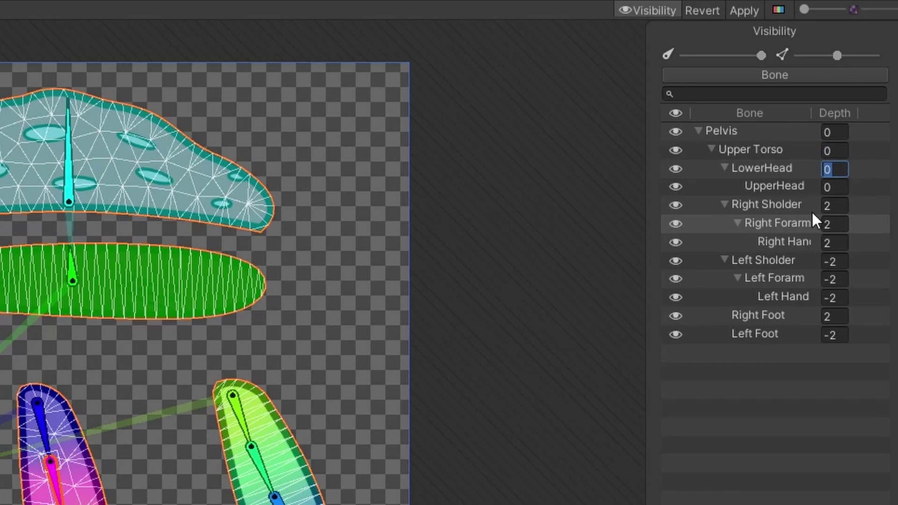
Step: Set the LowerHead depth to -1 and the UpperHead depth to 1, and apply the sprite changes
type("-1")
left_click(838, 185)
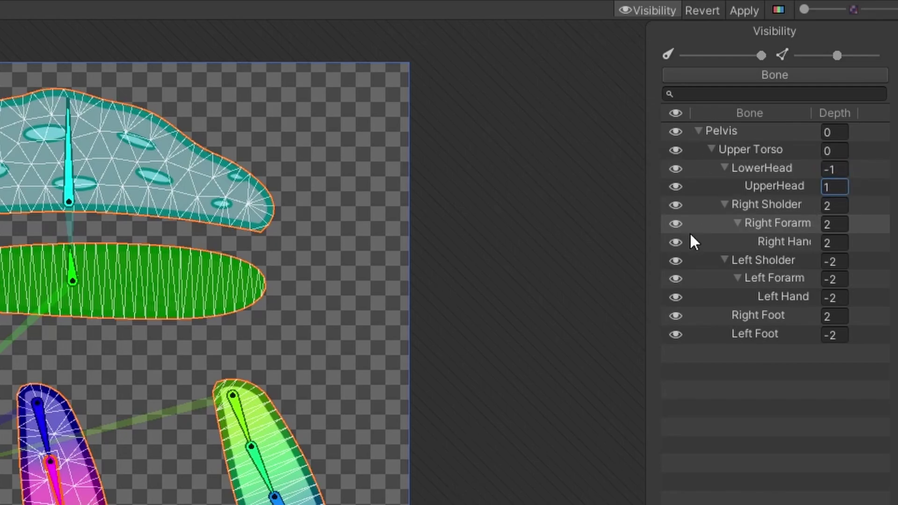
left_click(732, 9)
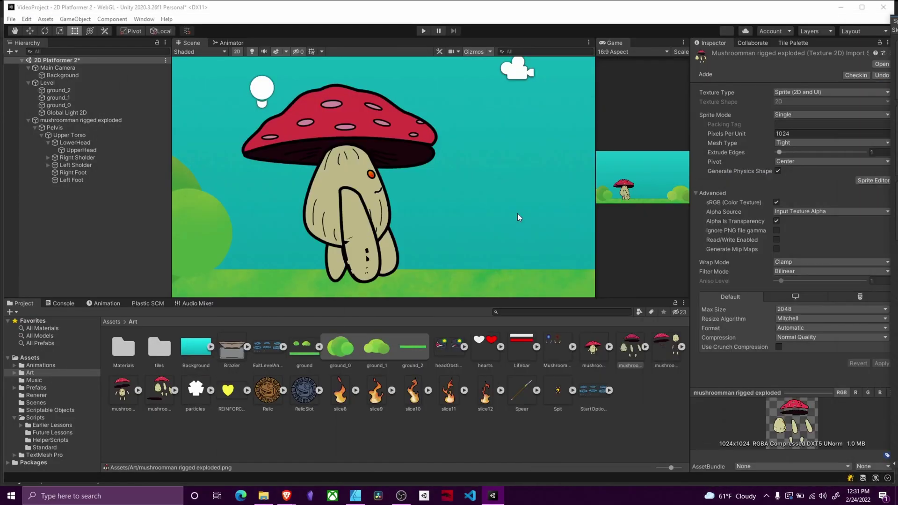
Step: Examine the layering of the arms, feet, body and cap on the assembled mushroom man in the scene
left_click_drag(327, 171, 348, 189)
middle_click_drag(349, 190, 355, 176)
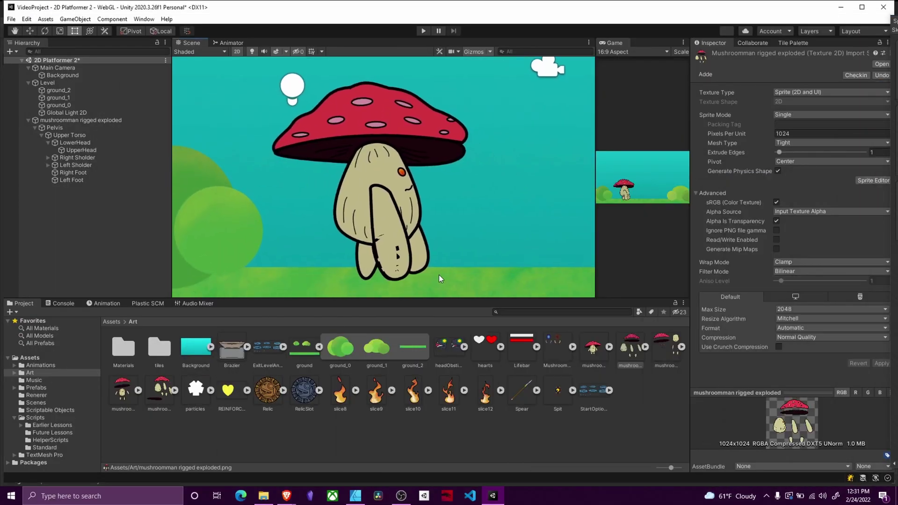
scroll(388, 261, "up", 6)
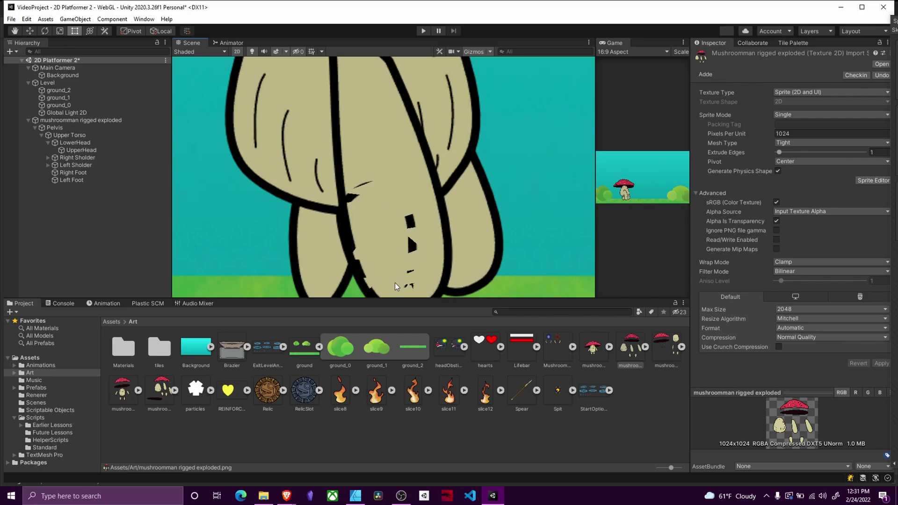
scroll(423, 214, "down", 2)
middle_click_drag(478, 168, 468, 223)
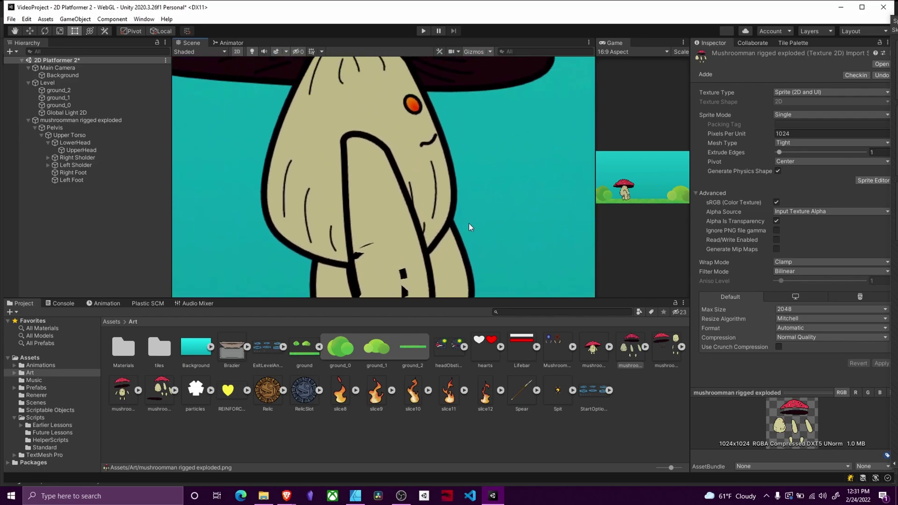
scroll(469, 223, "down", 4)
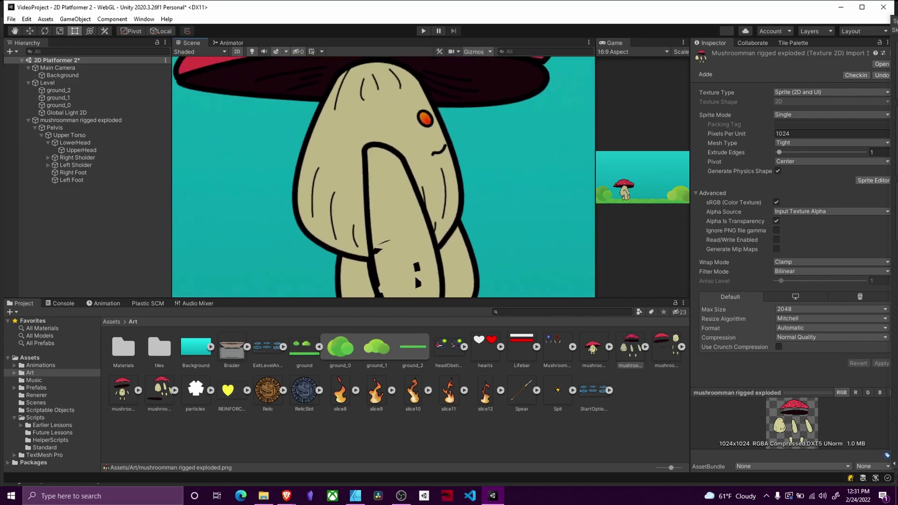
scroll(414, 275, "down", 3)
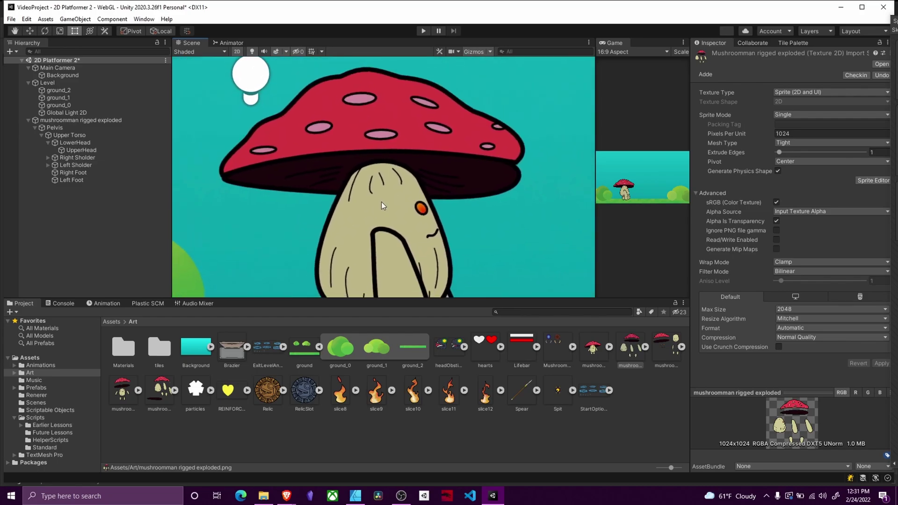
Step: Adjust the mushroom man's Right Foot bone in the scene and apply the pending import settings for the exploded sprite
left_click(63, 119)
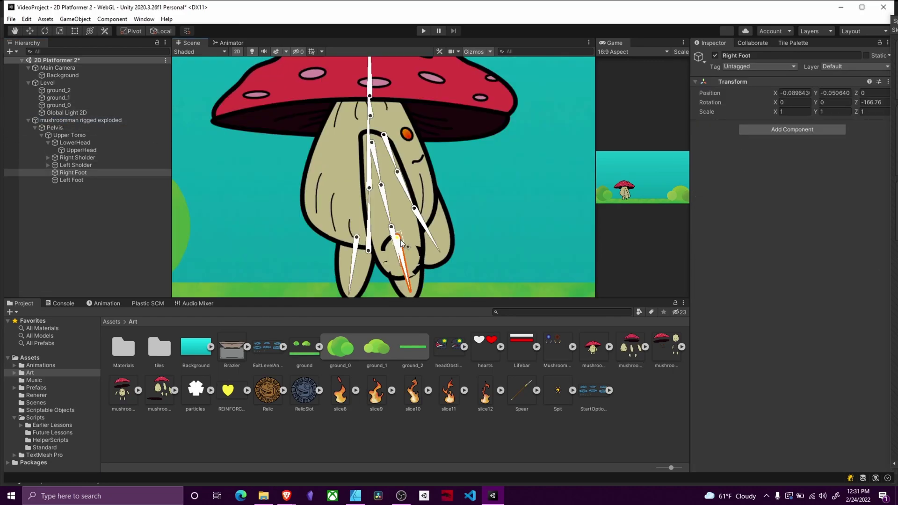
left_click_drag(400, 239, 410, 237)
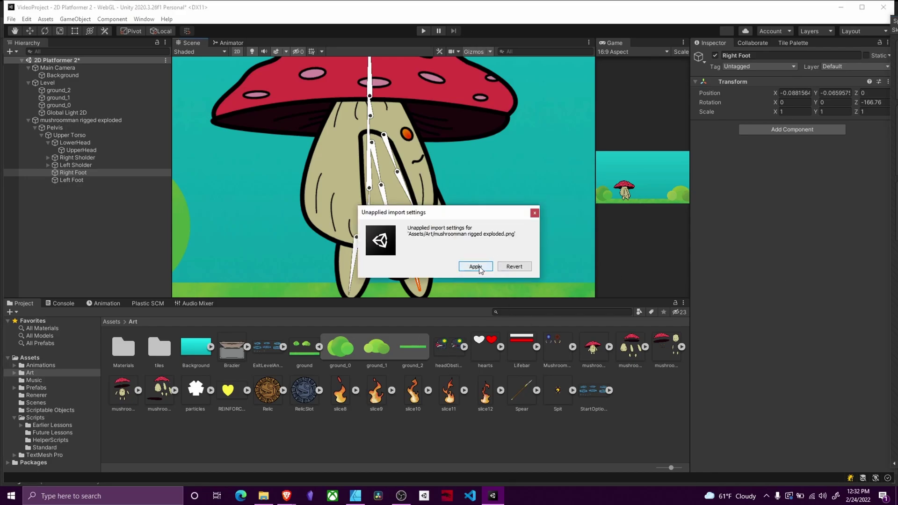
left_click(477, 266)
left_click(477, 269)
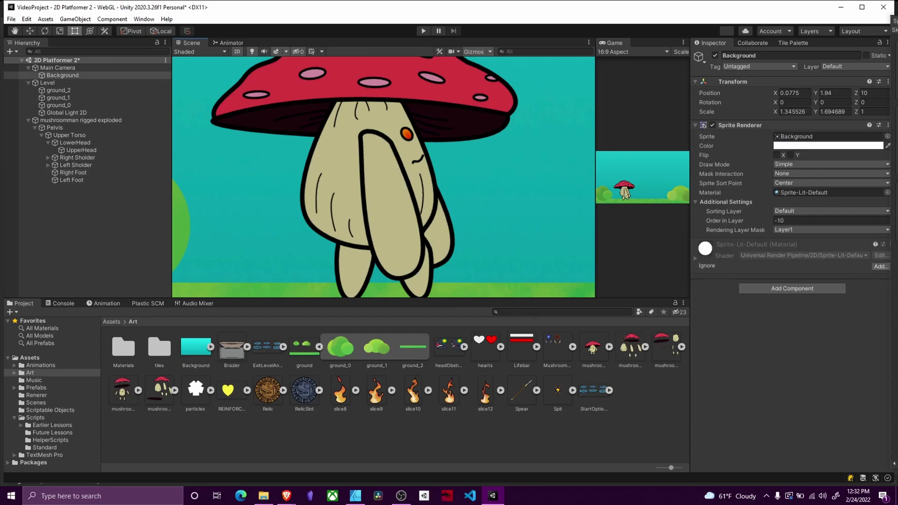
Step: Move the Right Foot bone closer to the Left Foot, partly behind the front arm
left_click(98, 120)
middle_click_drag(388, 215, 360, 173)
key("t")
mouse_move(372, 195)
left_mouse_down()
mouse_move(360, 195)
mouse_move(375, 195)
mouse_move(368, 194)
left_mouse_up()
scroll(367, 194, "down", 5)
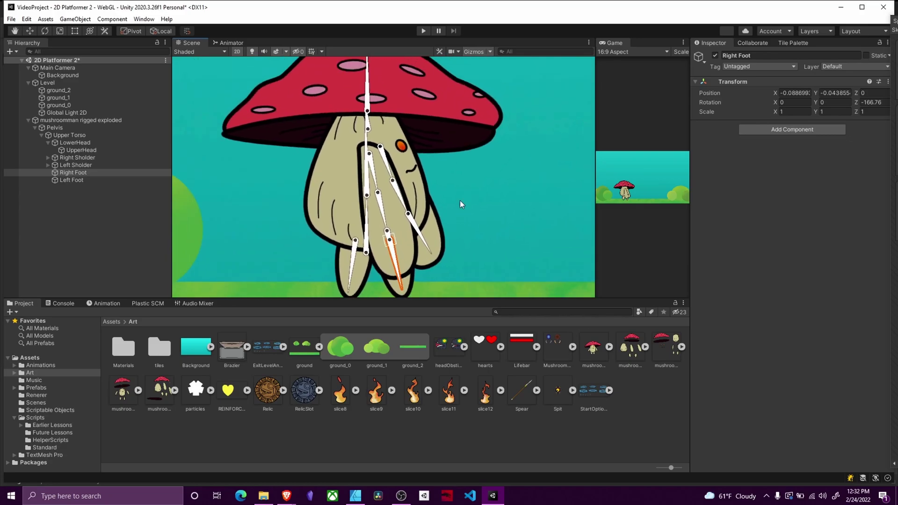
middle_click_drag(431, 206, 425, 224)
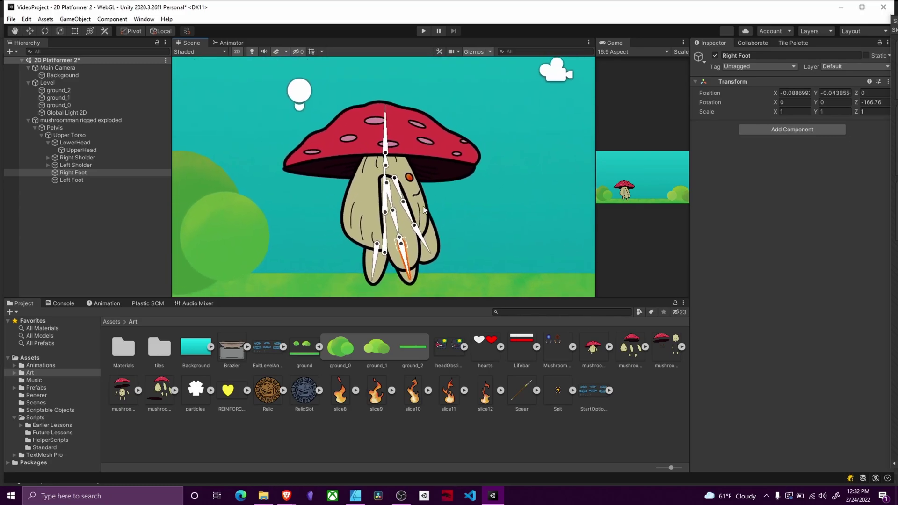
Step: Create an animation clip named rigigedIdle for the mushroomman rigged exploded object in the Assets/Animations folder
left_click(74, 232)
left_click(115, 303)
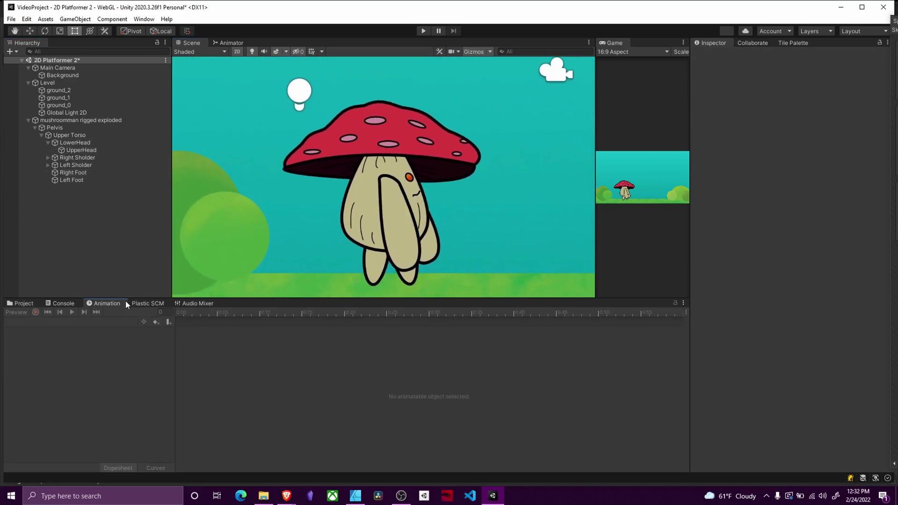
left_click(89, 112)
left_click(94, 121)
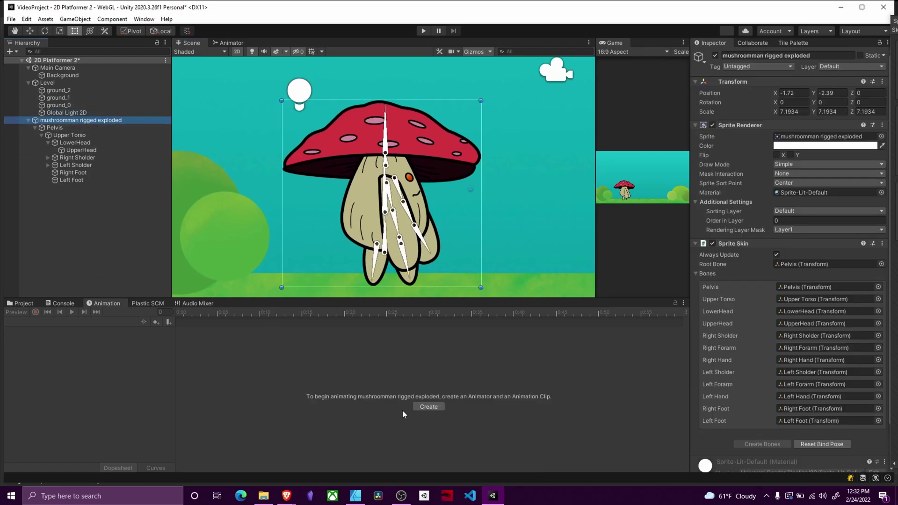
left_click(429, 406)
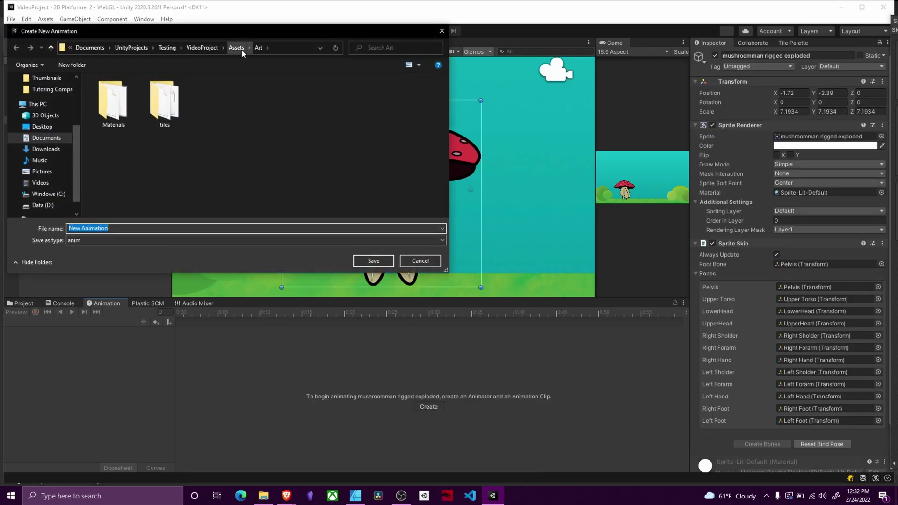
left_click(242, 49)
double_click(130, 91)
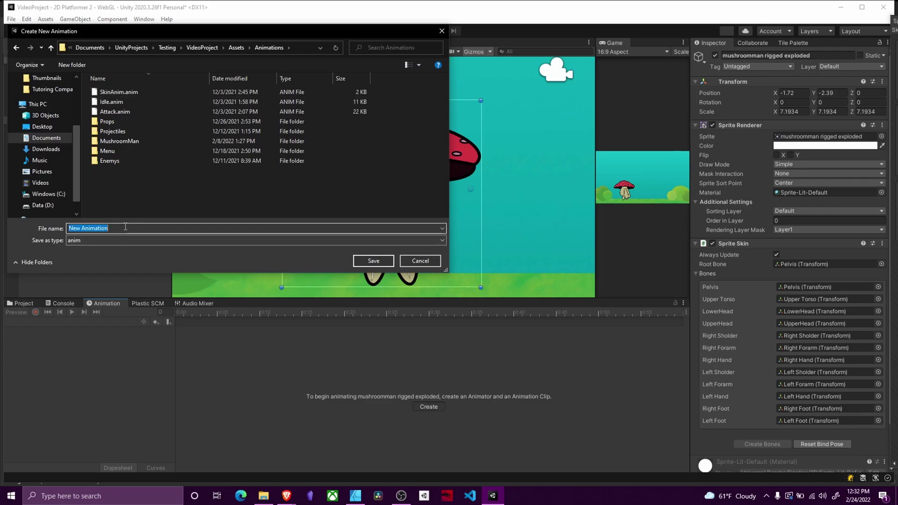
type("rigiged")
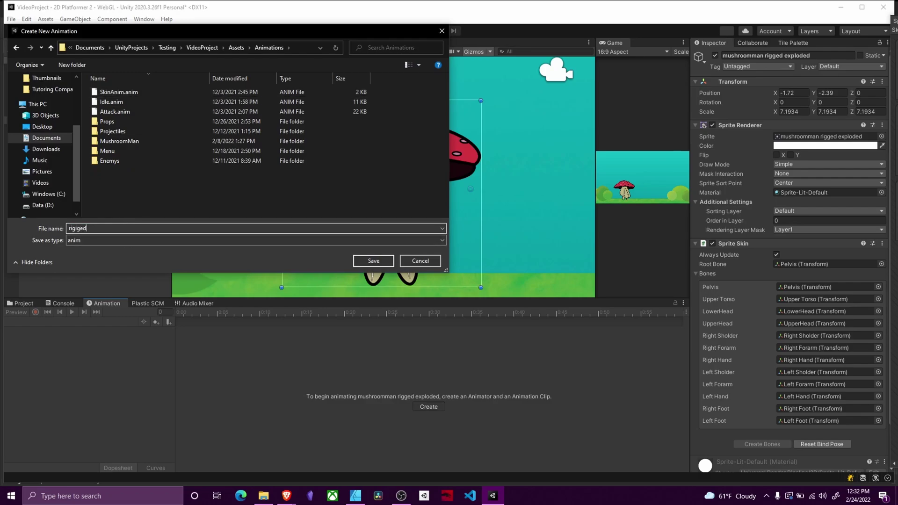
type("Idle")
key("Return")
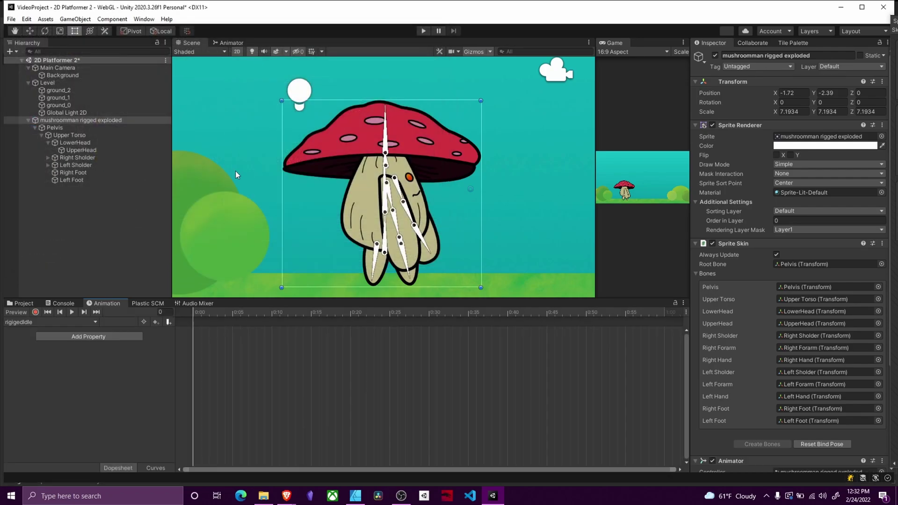
Step: Start recording the clip and lower the Pelvis bone to about Y -0.201 at frame 0
left_click(54, 127)
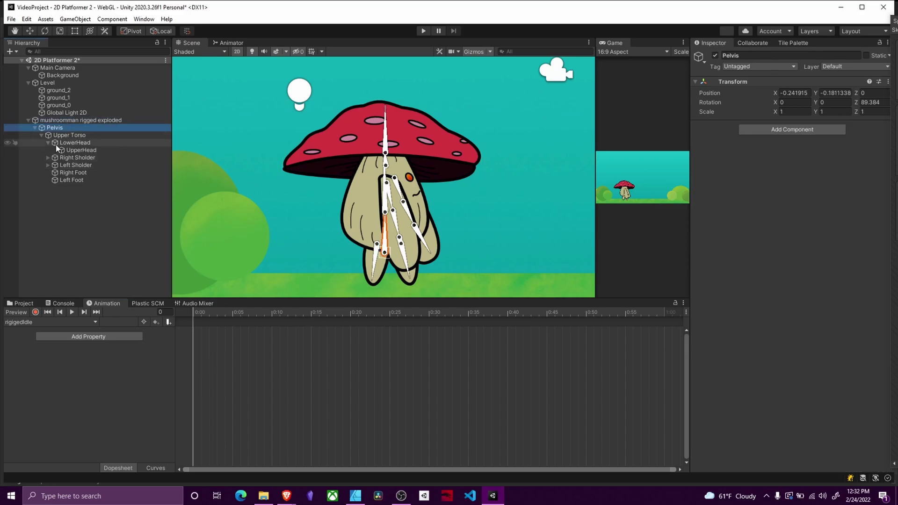
left_click(32, 304)
left_click(24, 304)
left_click(107, 303)
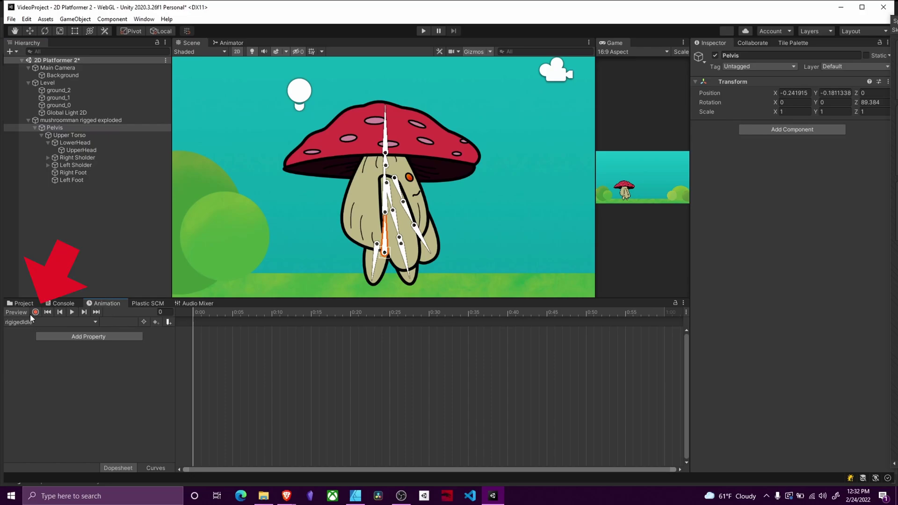
left_click(35, 312)
key("w")
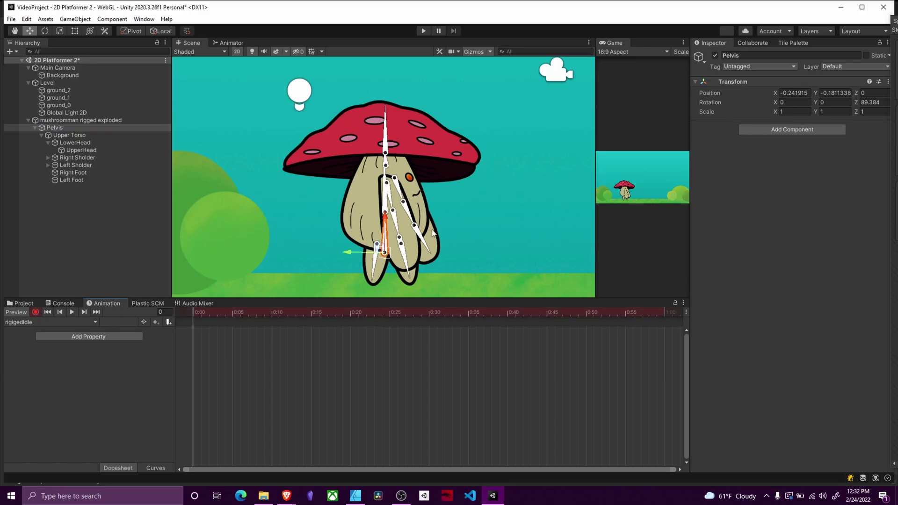
middle_click_drag(401, 243, 406, 225)
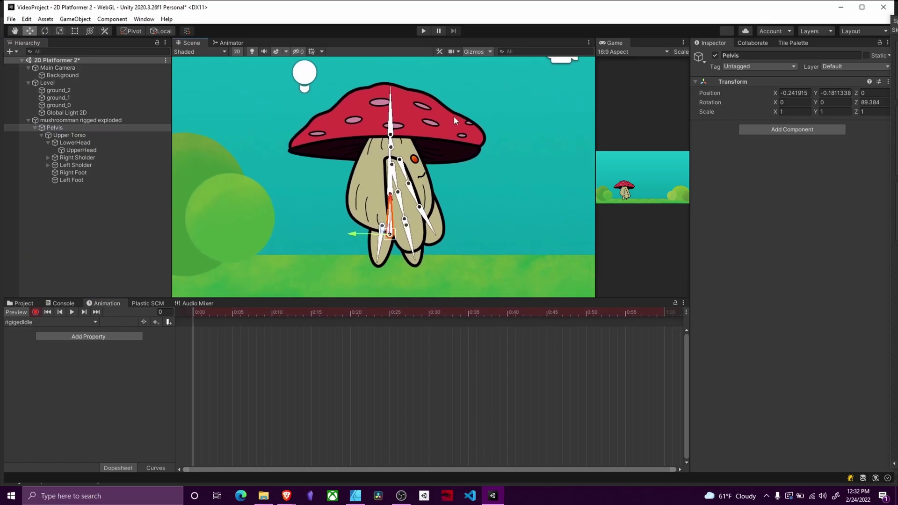
left_click_drag(394, 206, 394, 211)
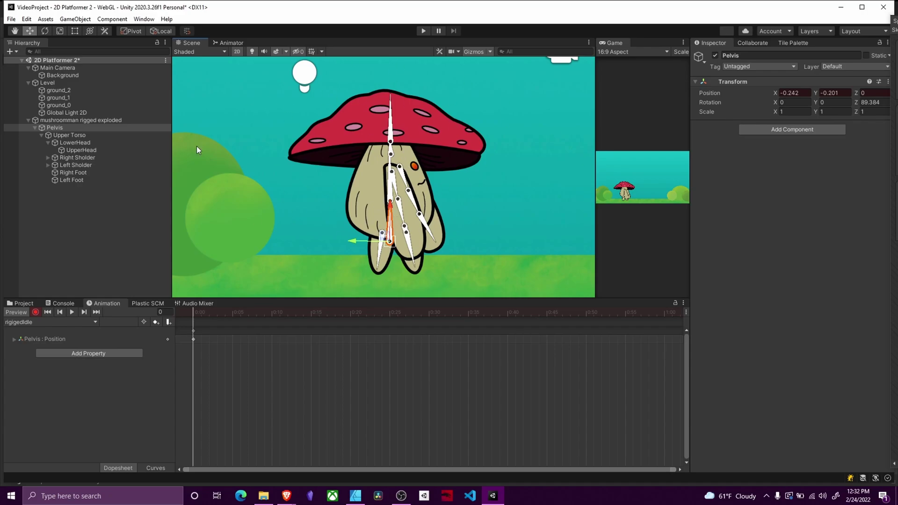
Step: Tilt the mushroom cap backward by rotating the LowerHead bone to about 13.6 degrees on Z at frame 0
left_click(101, 136)
left_click(93, 143)
key("r")
scroll(393, 146, "up", 2)
scroll(391, 145, "up", 5)
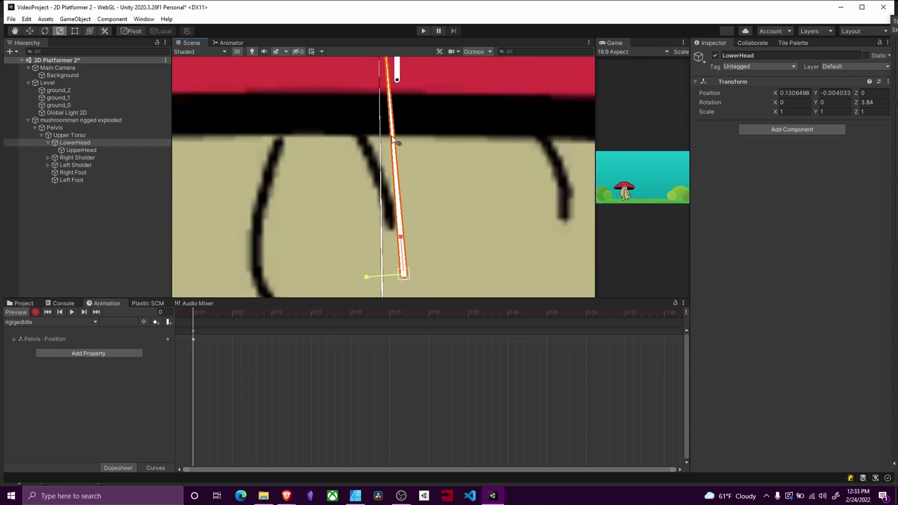
left_click_drag(391, 135, 364, 138)
scroll(394, 148, "down", 8)
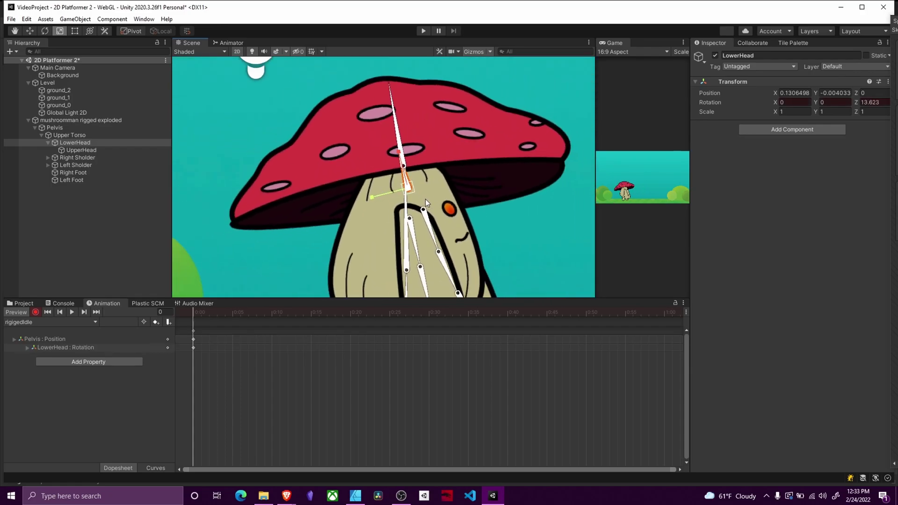
middle_click_drag(476, 266, 428, 218)
scroll(428, 218, "down", 1)
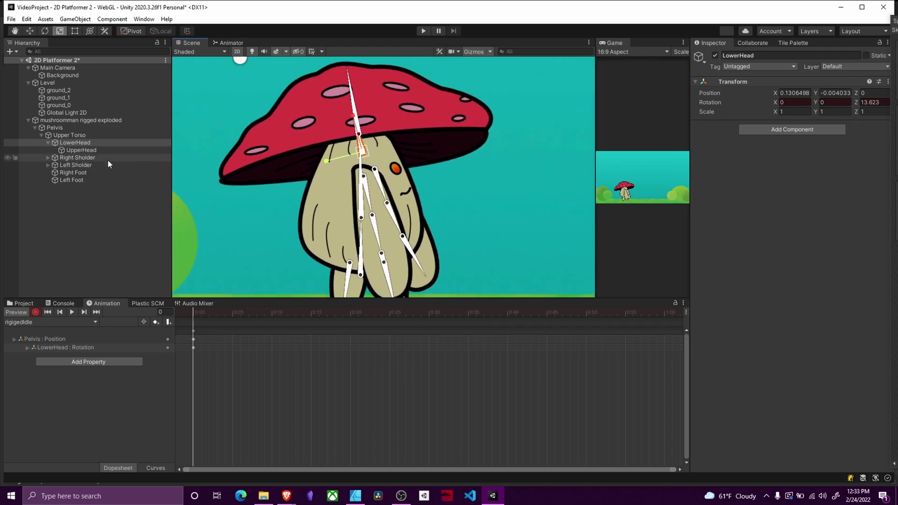
Step: Rotate the Right Sholder bone to about -158 degrees on Z and shift it slightly backward at frame 0
left_click(107, 159)
left_click_drag(383, 192, 376, 206)
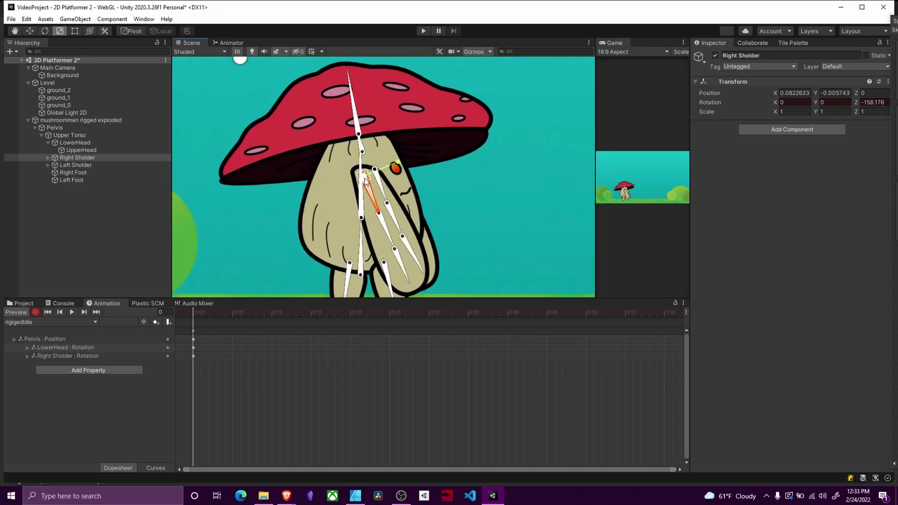
key("w")
left_click_drag(373, 183, 363, 181)
Step: At frame 20, swing the Left Foot and Right Foot bones backward, with the Right Foot rotated to about -198.7 degrees on Z
left_click(94, 164)
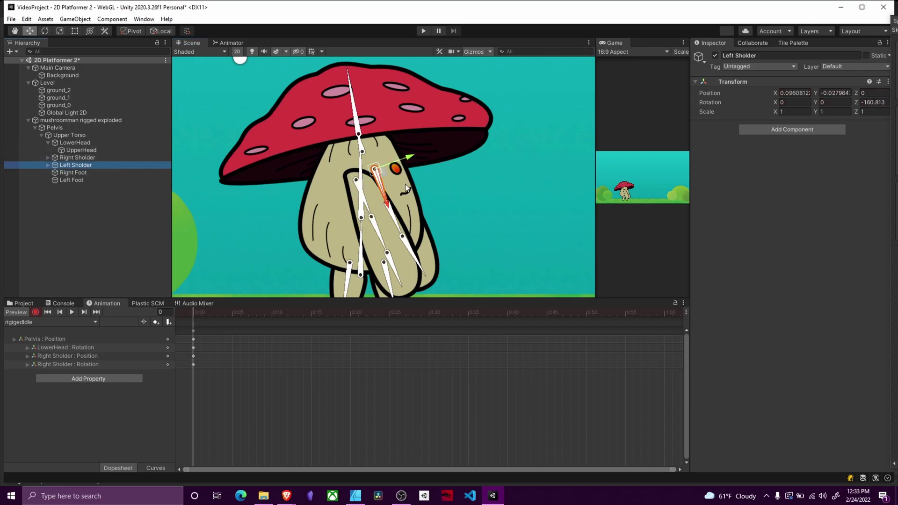
middle_click_drag(406, 294, 415, 244)
left_click(77, 172)
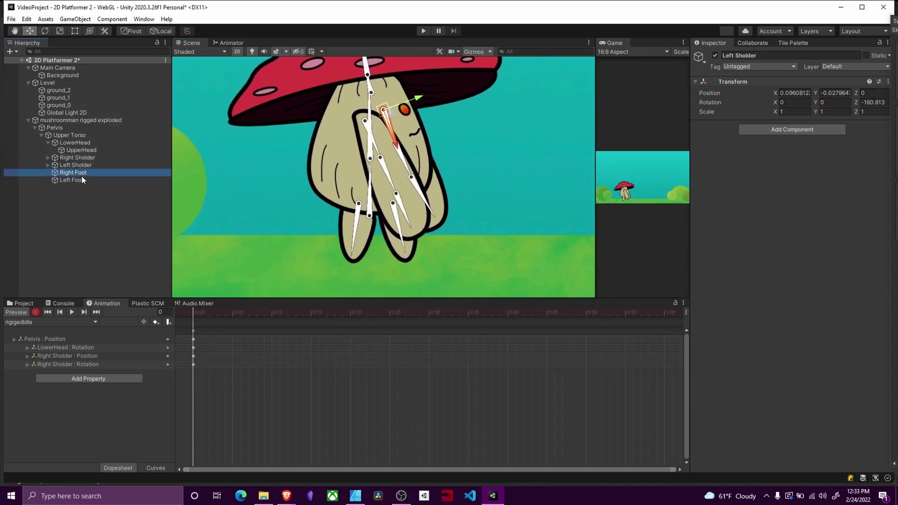
left_click(69, 180)
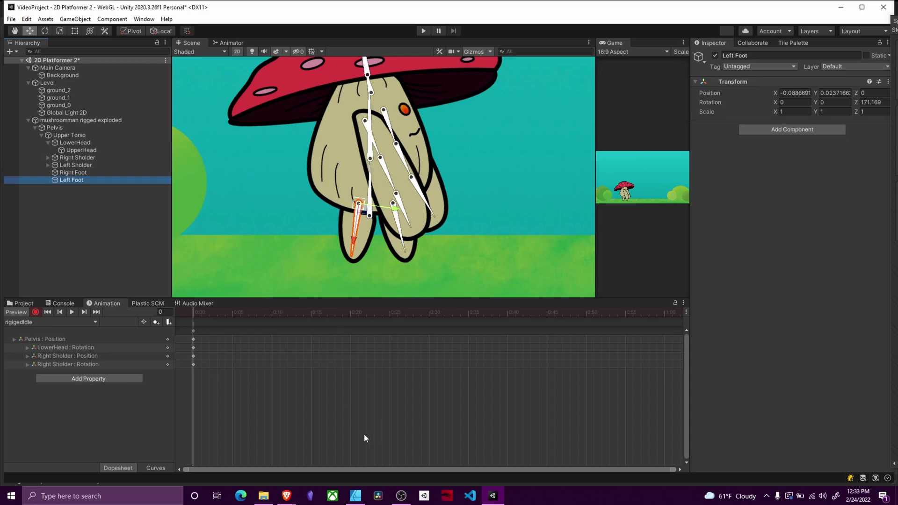
left_click_drag(280, 312, 350, 313)
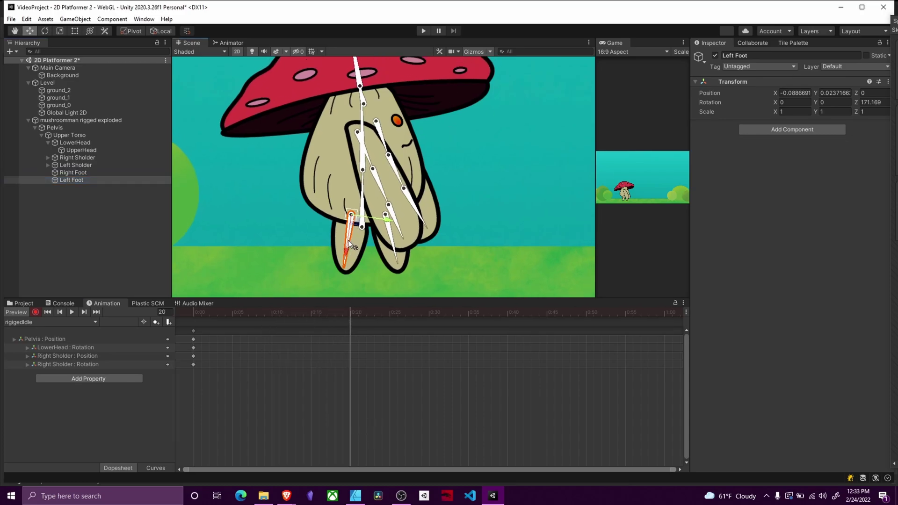
left_click_drag(347, 240, 321, 243)
left_click_drag(391, 234, 376, 244)
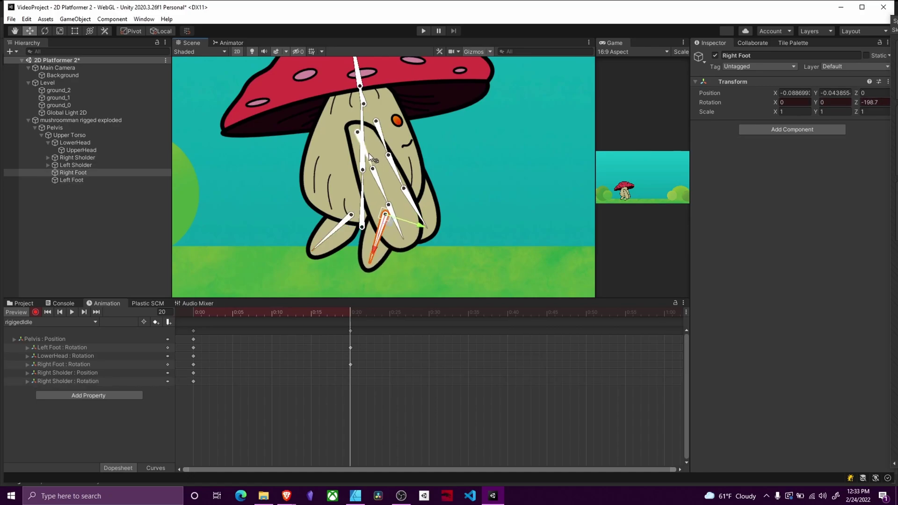
Step: At frame 20, swing the right arm out behind the body and the left forearm and hand out in front
left_click_drag(369, 153, 272, 175)
left_click(279, 178)
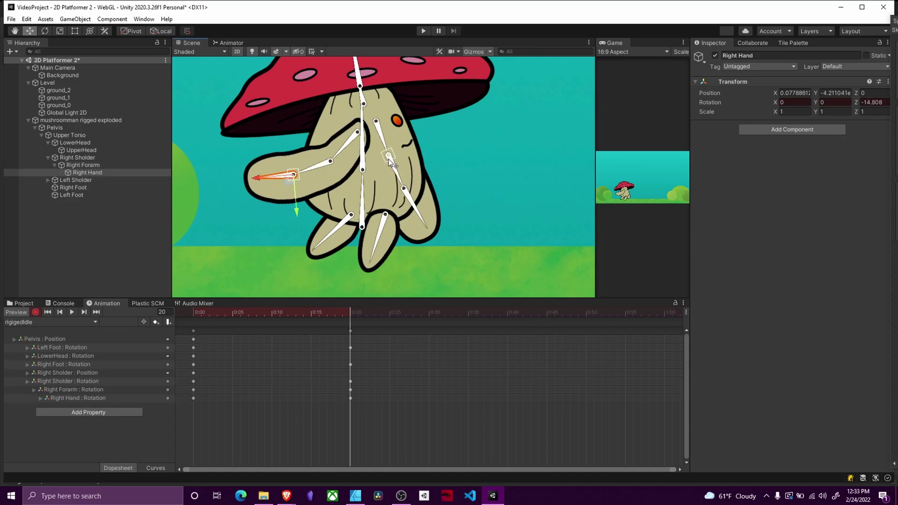
left_click_drag(394, 171, 442, 169)
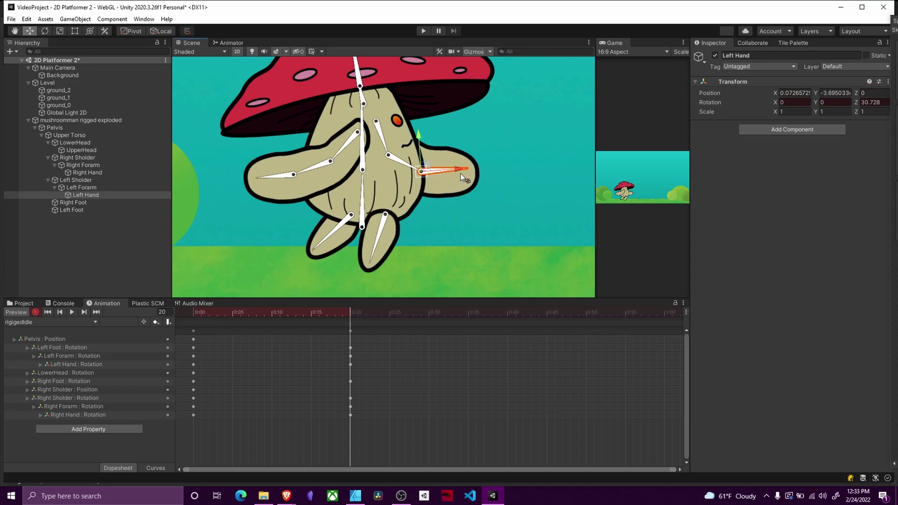
left_click(463, 167)
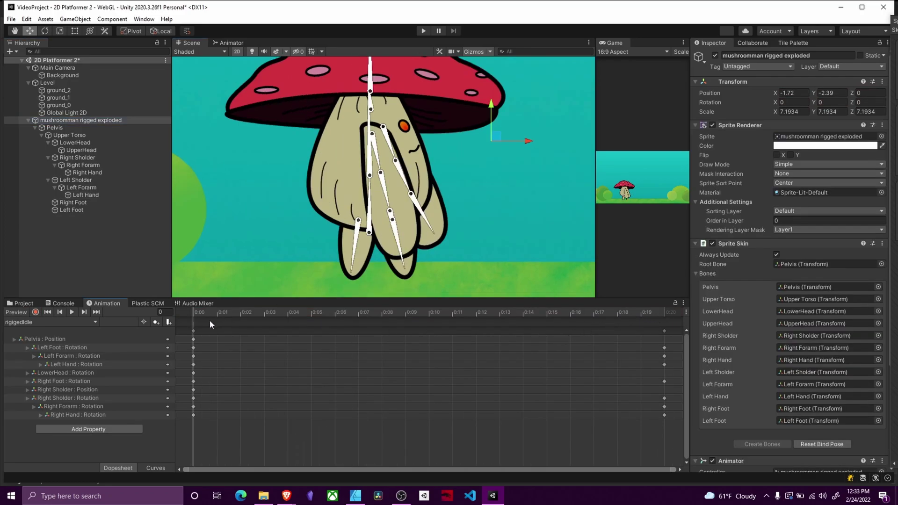
Step: Scrub the rigigedIdle animation from frame 0 to frame 20 and examine how the mushroom man's limbs and cap move
left_click_drag(208, 314, 500, 350)
left_click_drag(557, 359, 663, 355)
scroll(430, 231, "down", 10)
scroll(436, 235, "up", 9)
middle_click_drag(455, 207, 534, 253)
scroll(510, 248, "down", 4)
middle_click_drag(471, 261, 438, 220)
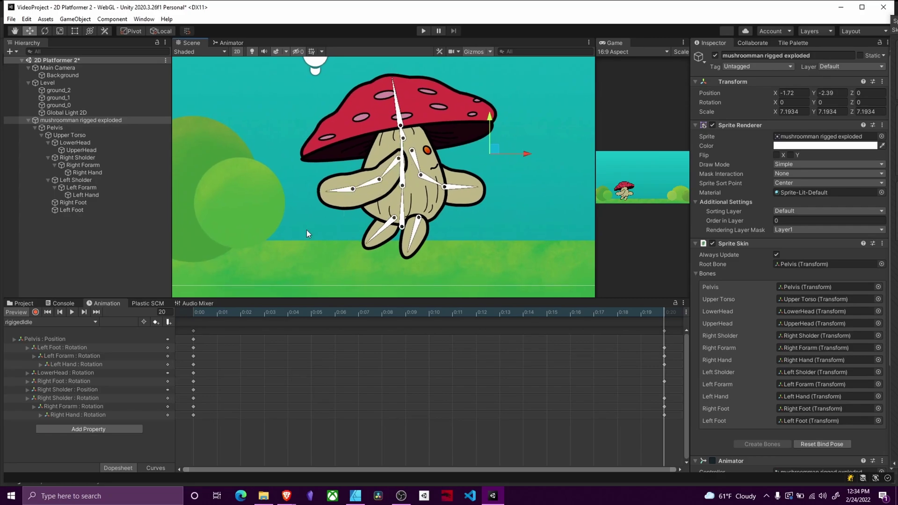
scroll(484, 191, "up", 2)
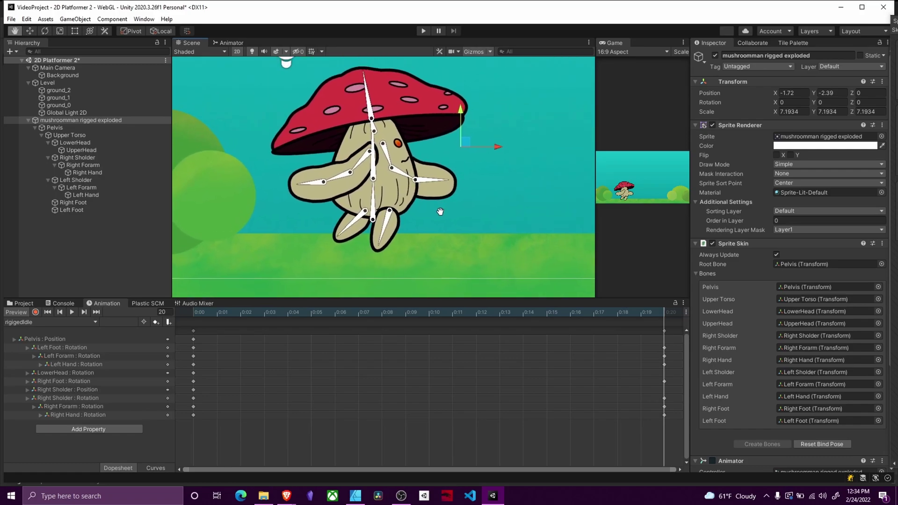
scroll(490, 201, "down", 1)
left_click(509, 203)
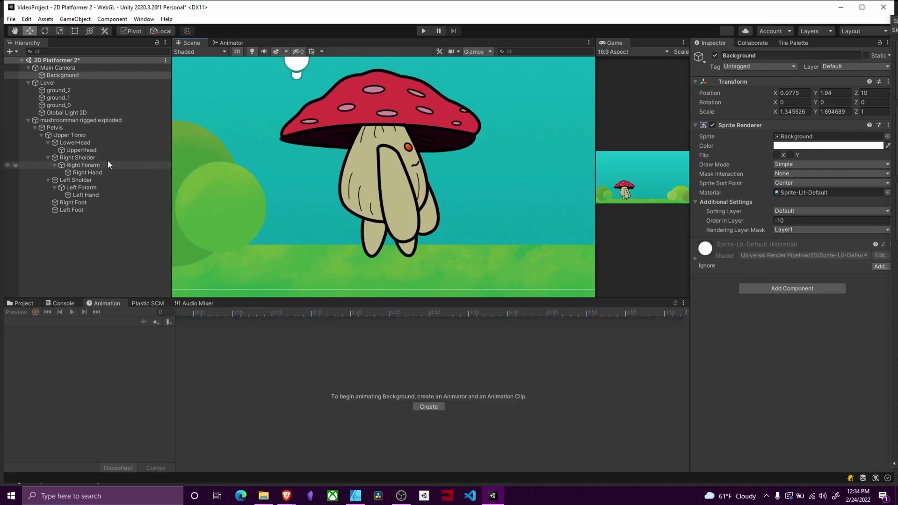
left_click(114, 119)
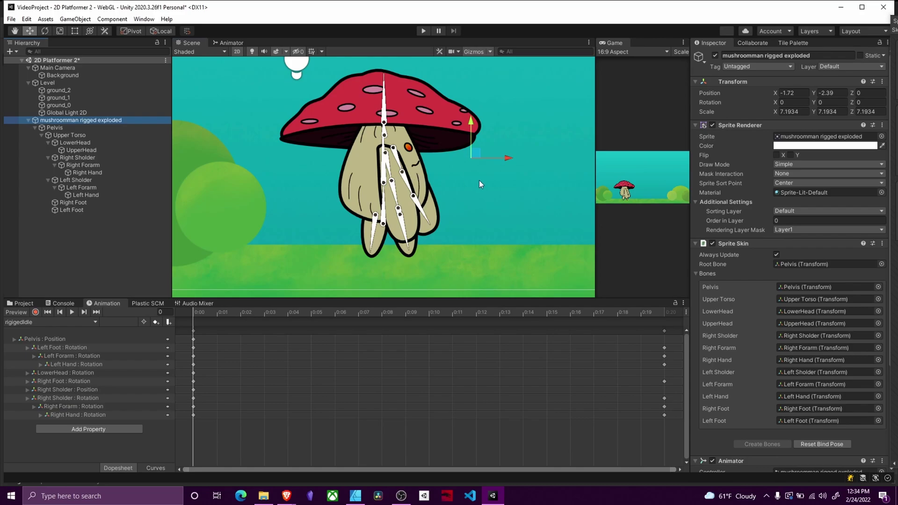